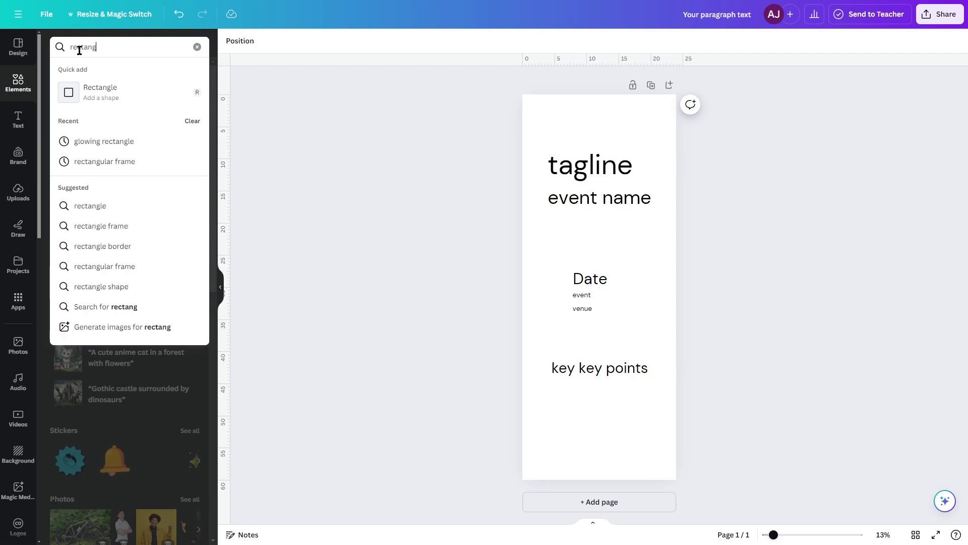
Search graphics for 'rectangle glowing' and add a green glowing rectangle to the poster
key(Return)
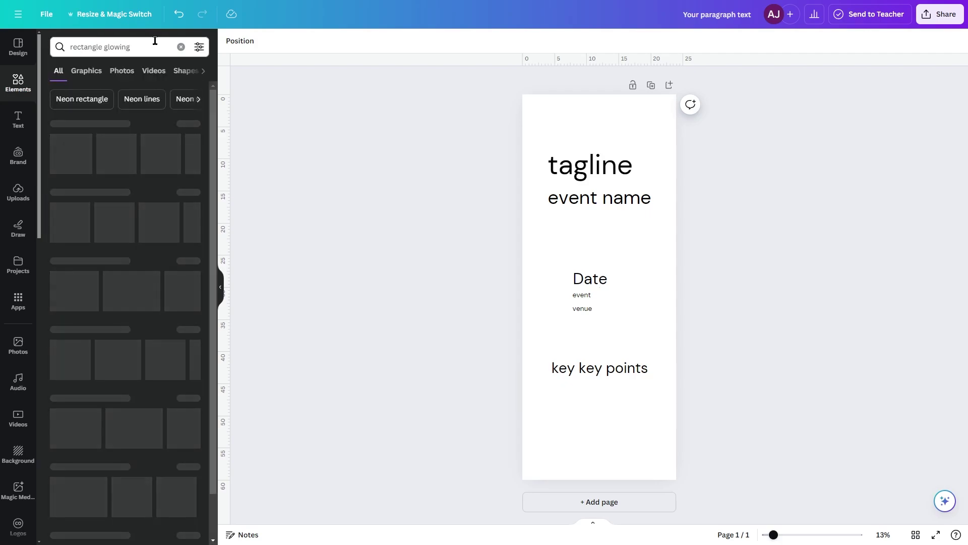
click(191, 125)
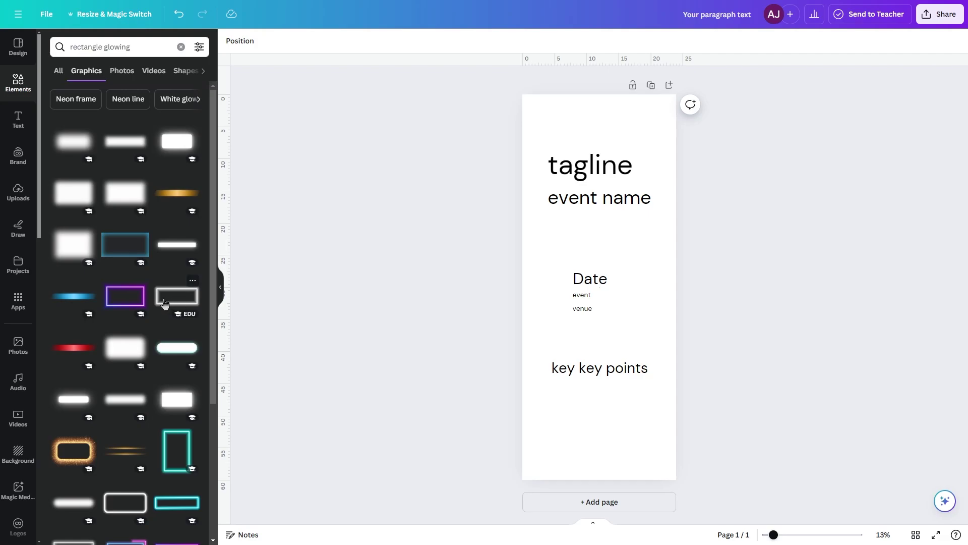
scroll(164, 304, down, 6)
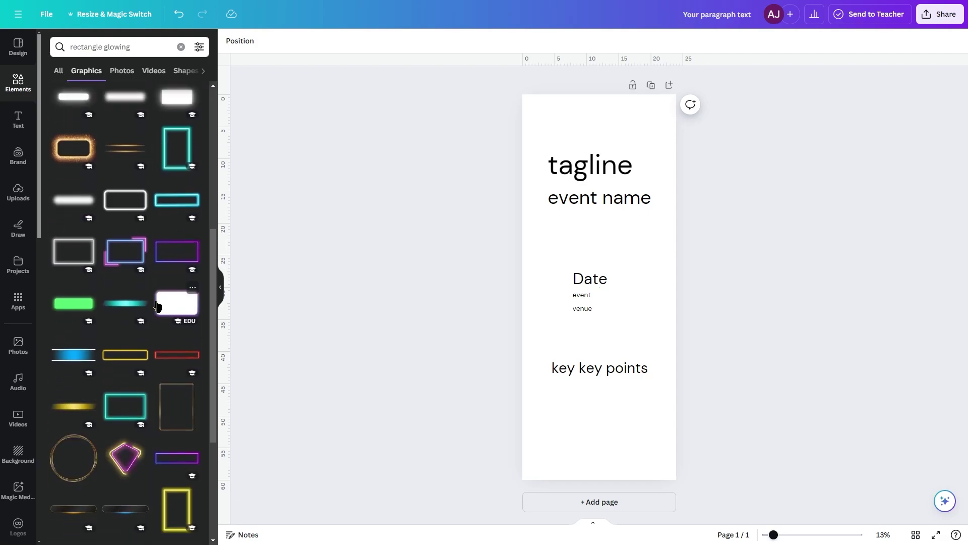
scroll(157, 305, down, 10)
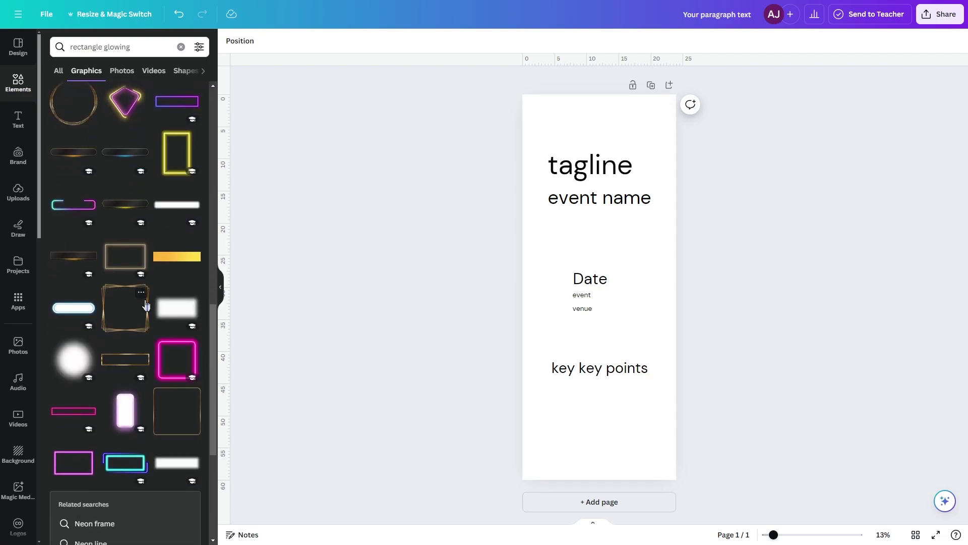
scroll(145, 305, down, 8)
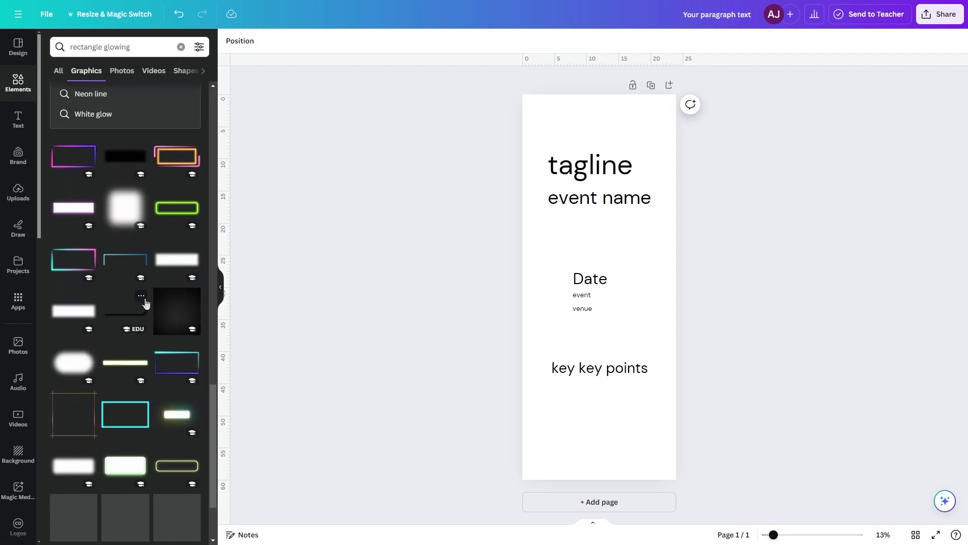
click(121, 367)
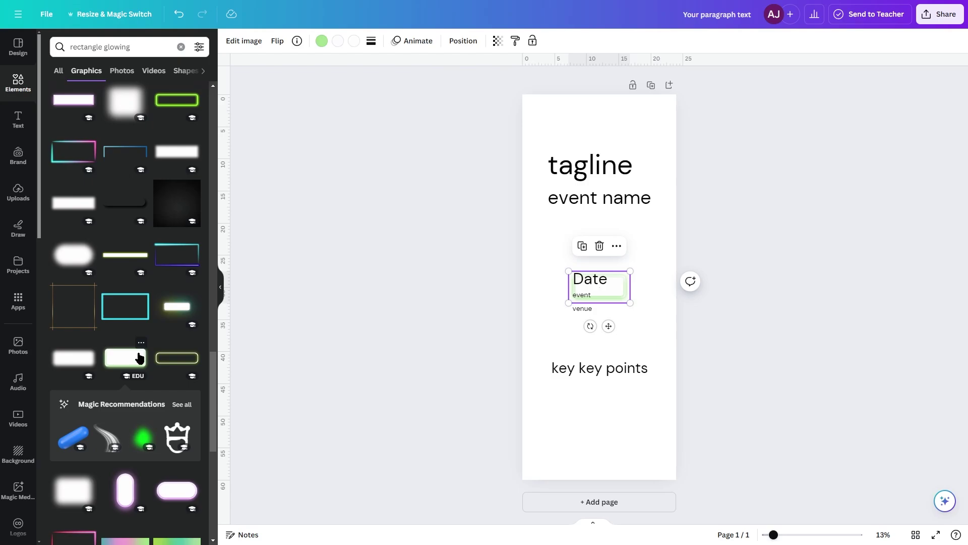
Enlarge the glowing rectangle and move it behind the event name heading
click(655, 262)
click(613, 277)
drag(630, 270, 668, 249)
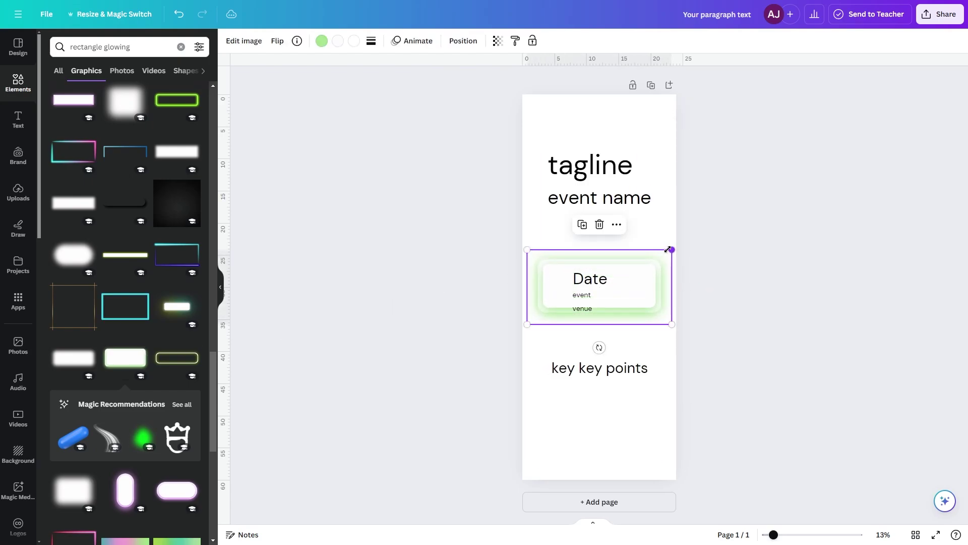
drag(657, 296, 657, 209)
Shrink the tagline text
click(702, 220)
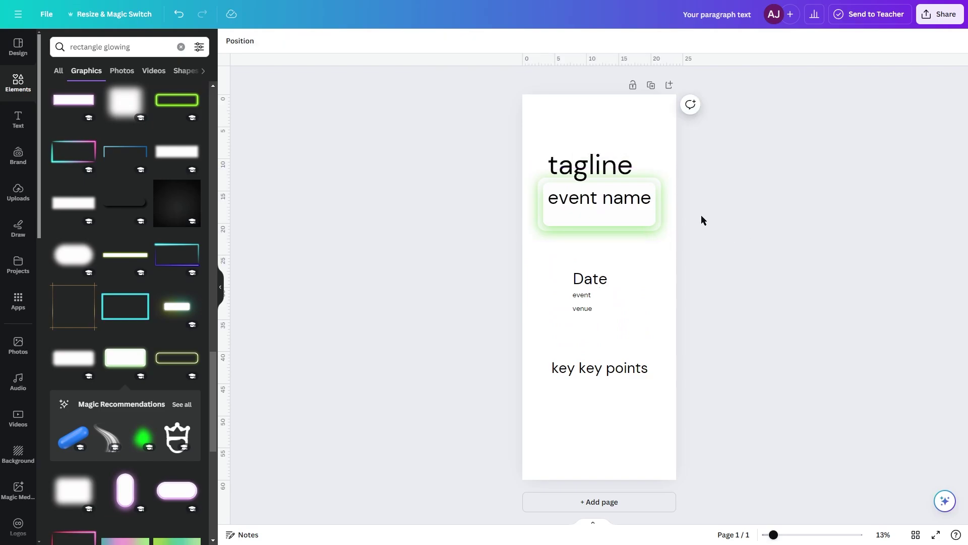
click(588, 162)
drag(550, 144, 581, 150)
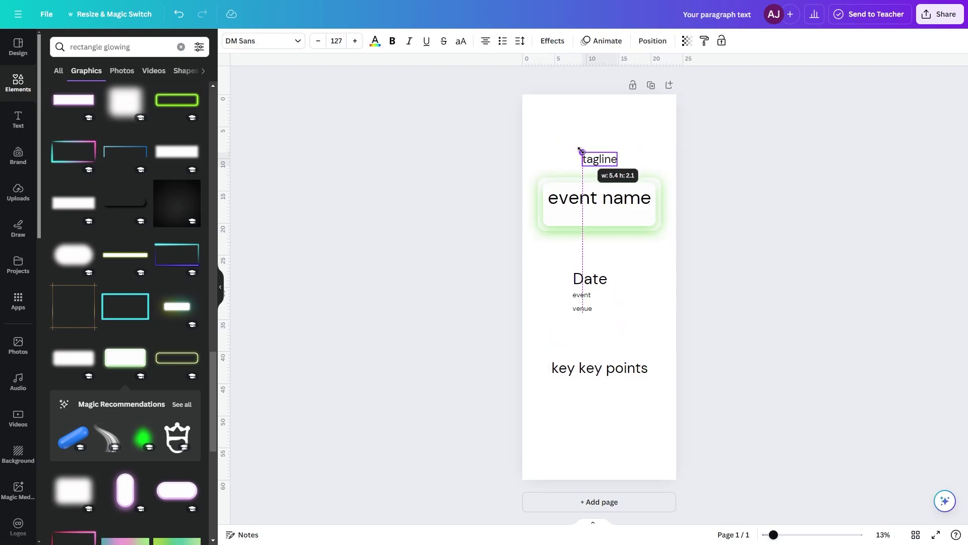
Break the event name onto two lines with line spacing tightened to about 0.8
click(610, 199)
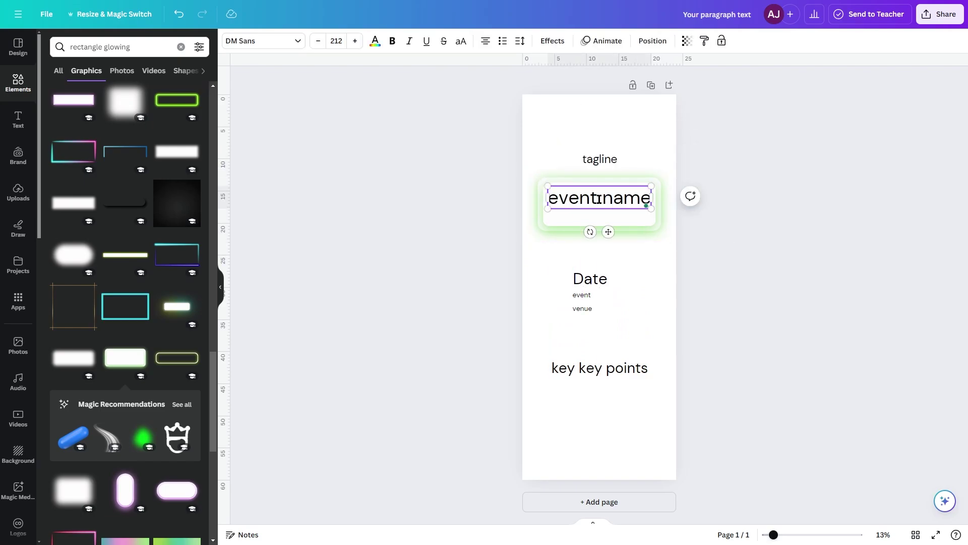
key(Return)
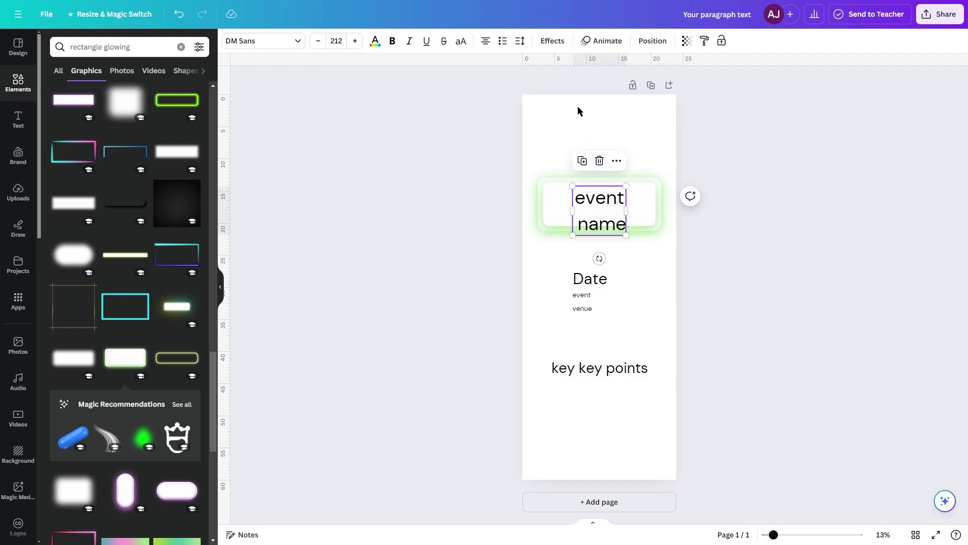
double_click(603, 209)
click(721, 257)
click(597, 194)
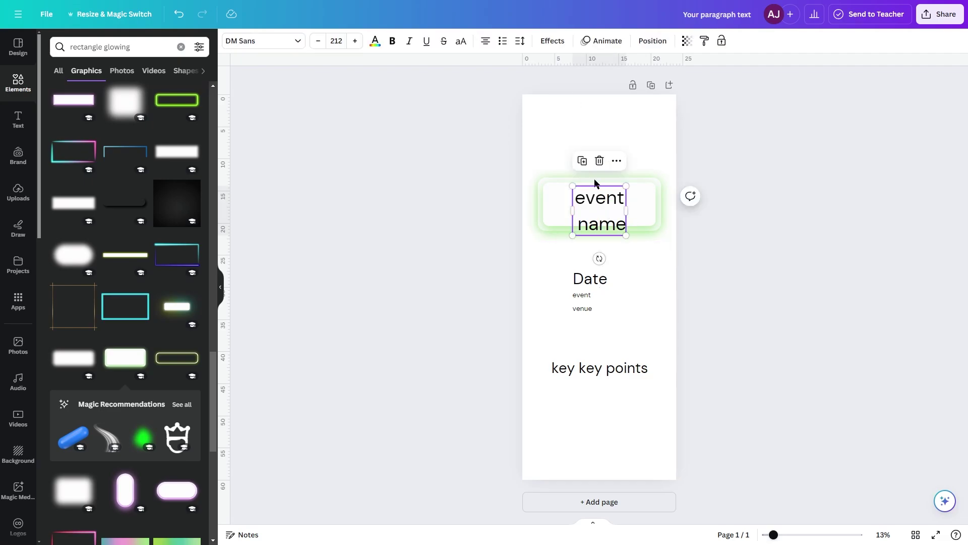
click(524, 44)
drag(558, 119, 537, 119)
key(Escape)
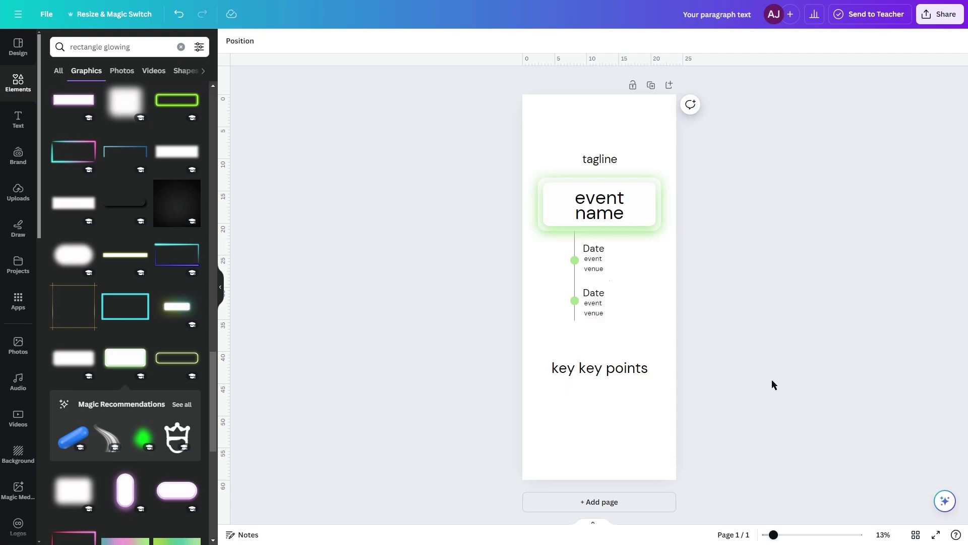
Paste a large green circle beneath the 'key key points' text
key(ctrl+v)
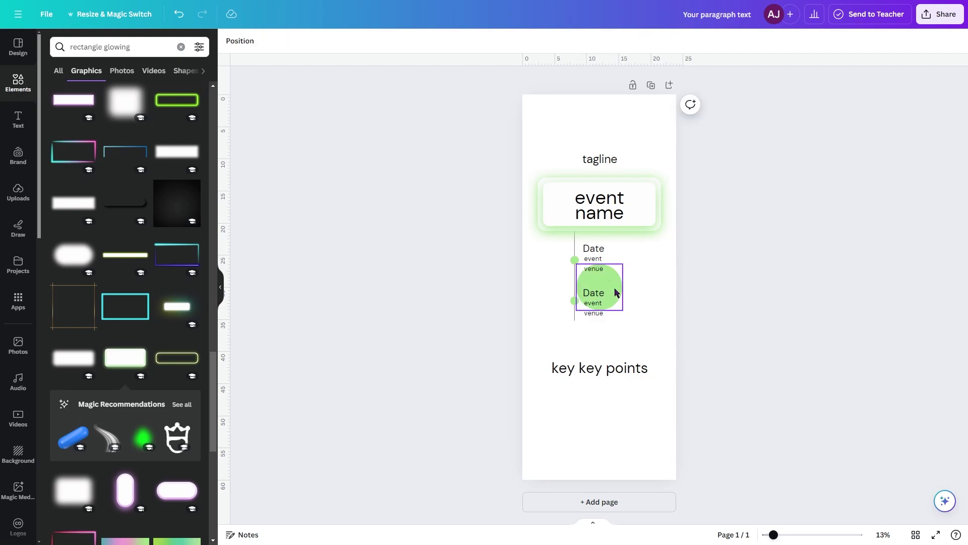
drag(600, 288, 688, 363)
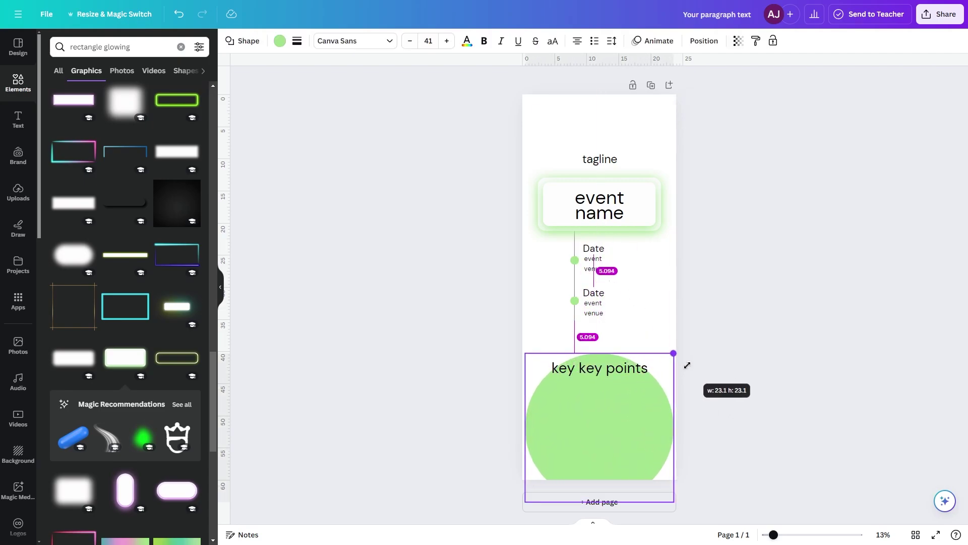
drag(635, 415, 635, 396)
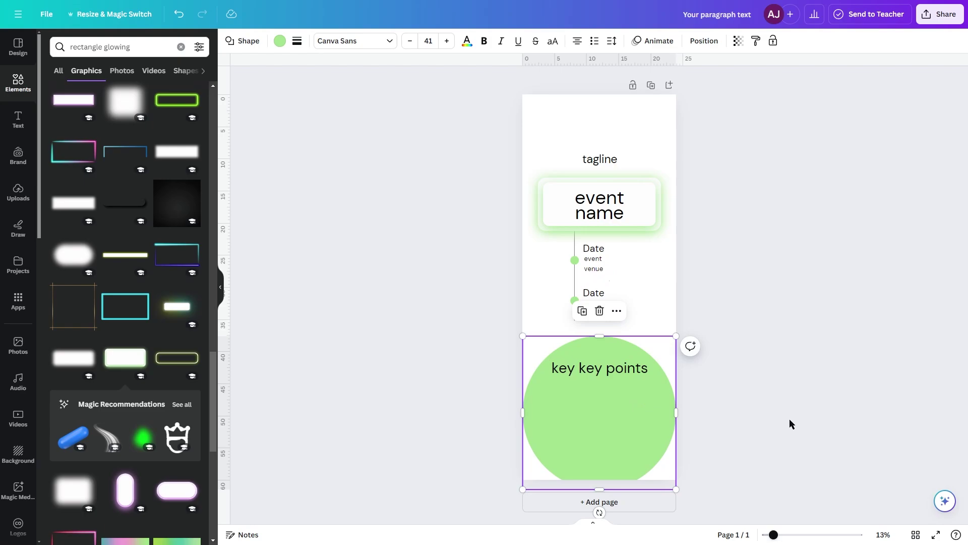
click(792, 424)
Shorten the timeline line so it ends at the second date
click(573, 320)
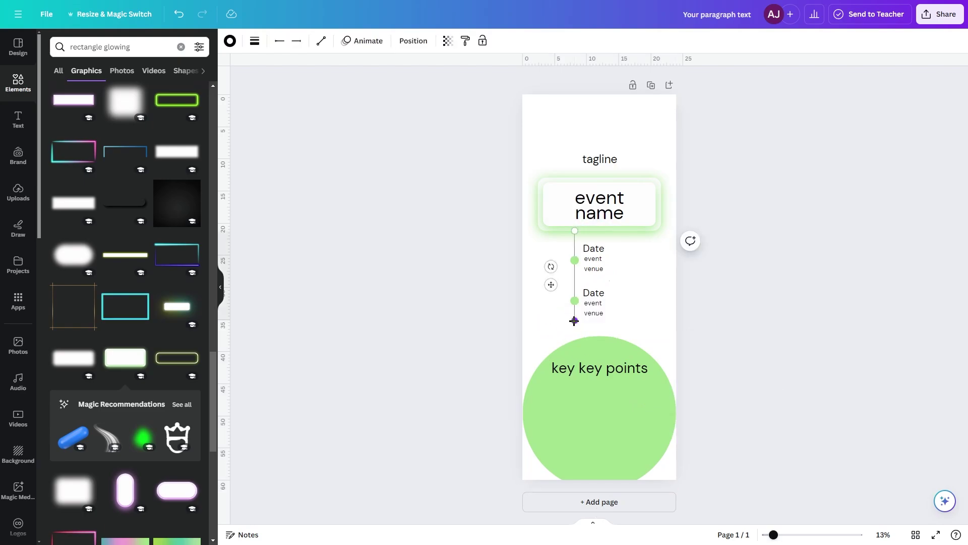
drag(574, 320, 575, 301)
click(717, 346)
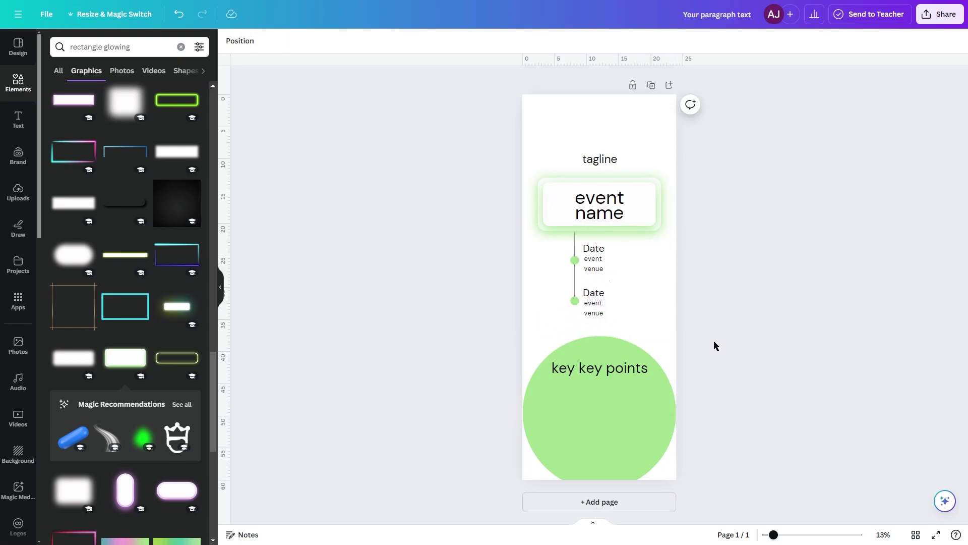
Add a smaller oval green circle overlapping the top of the large one
key(c)
click(719, 384)
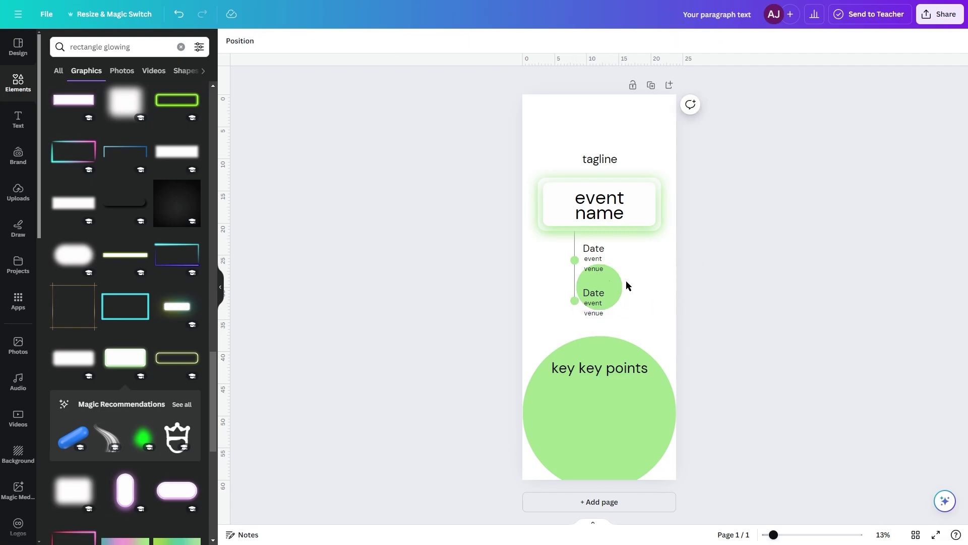
drag(612, 283, 637, 348)
drag(598, 372, 598, 397)
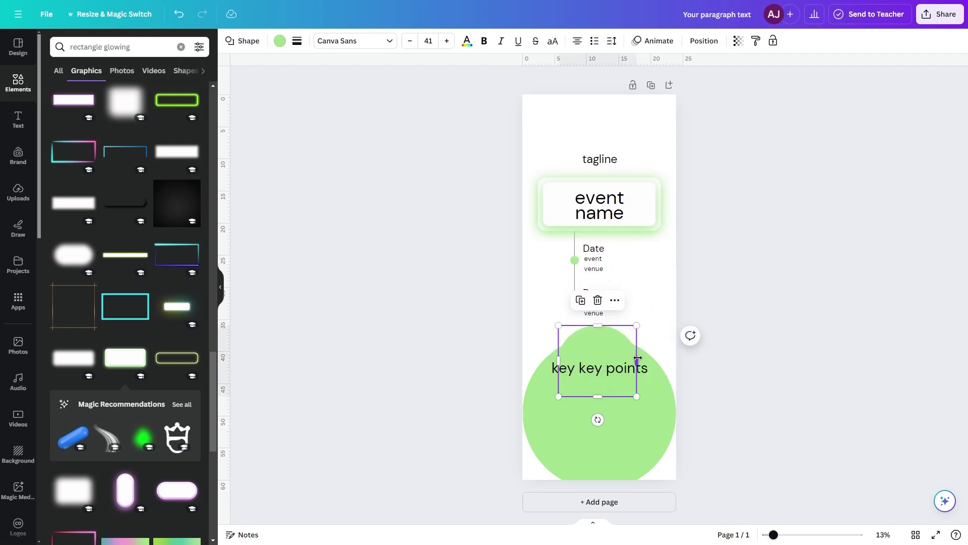
drag(638, 360, 615, 345)
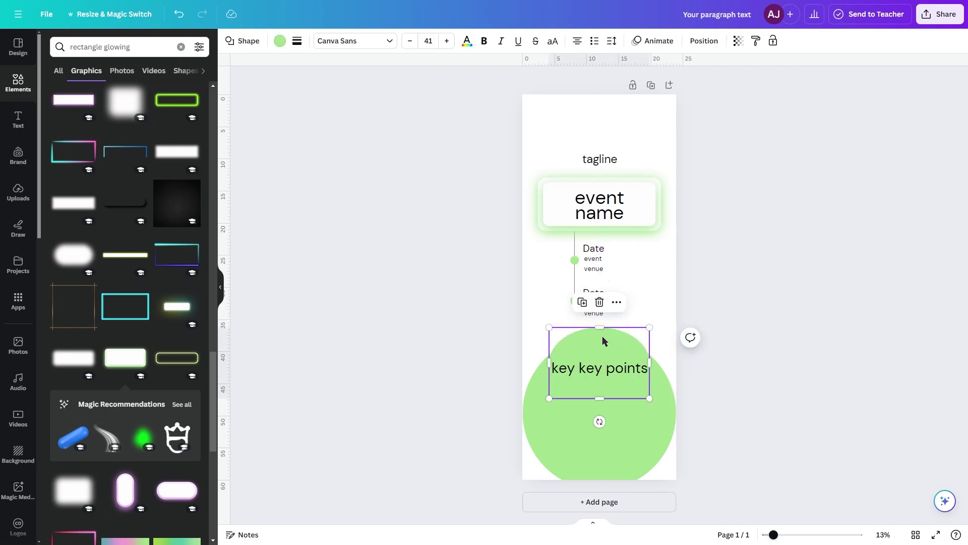
click(785, 387)
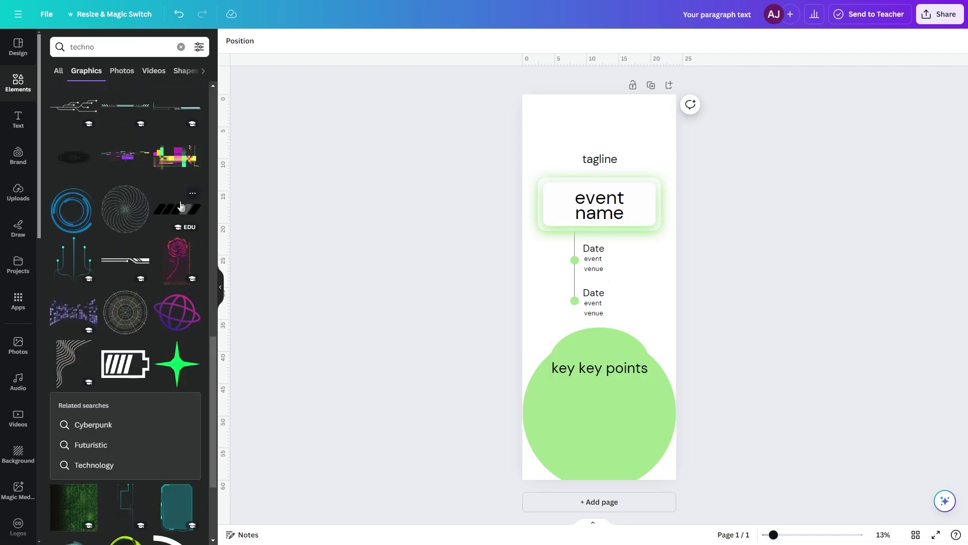
Add a black striped graphic, enlarged and rotated upright along the right edge
click(176, 209)
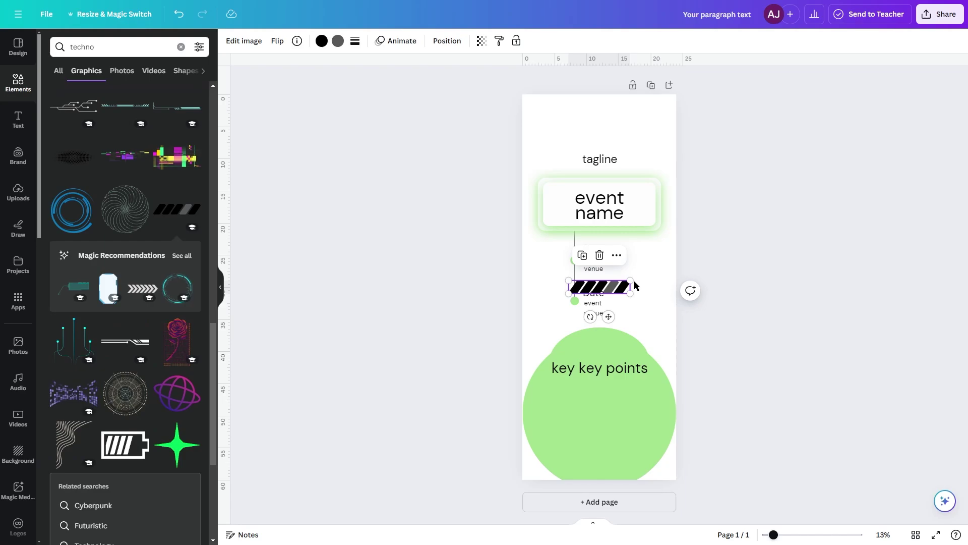
drag(630, 280, 763, 249)
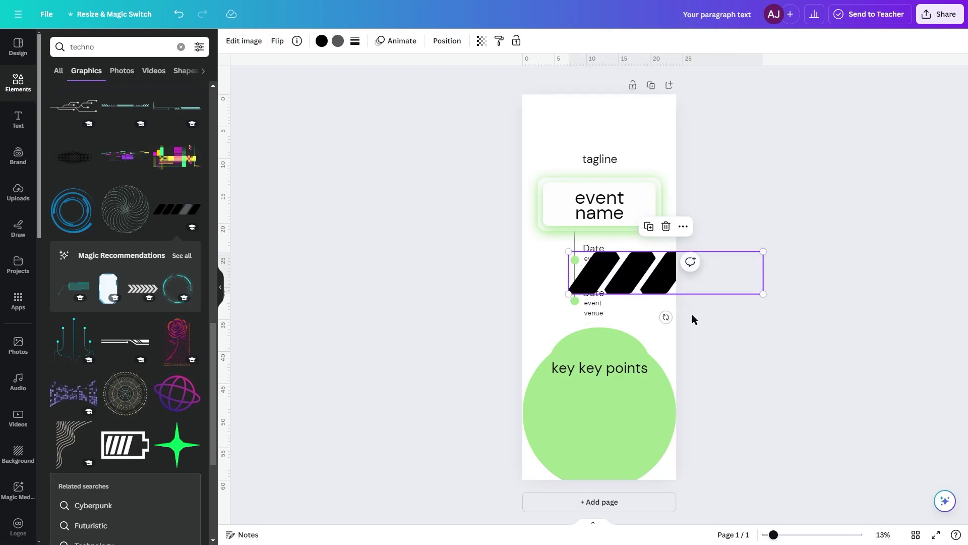
drag(666, 318, 657, 290)
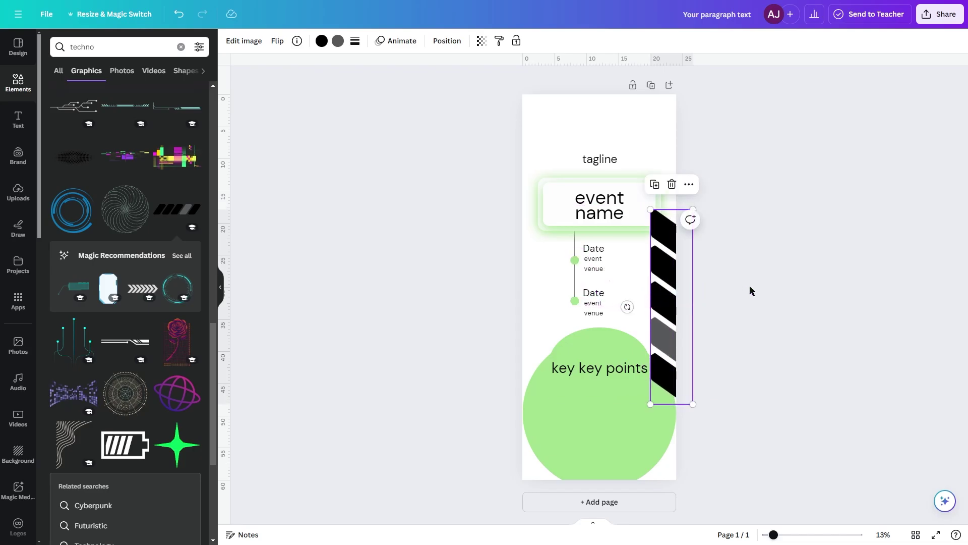
click(751, 286)
Move the event name, timeline and date entries together higher up the poster
click(598, 188)
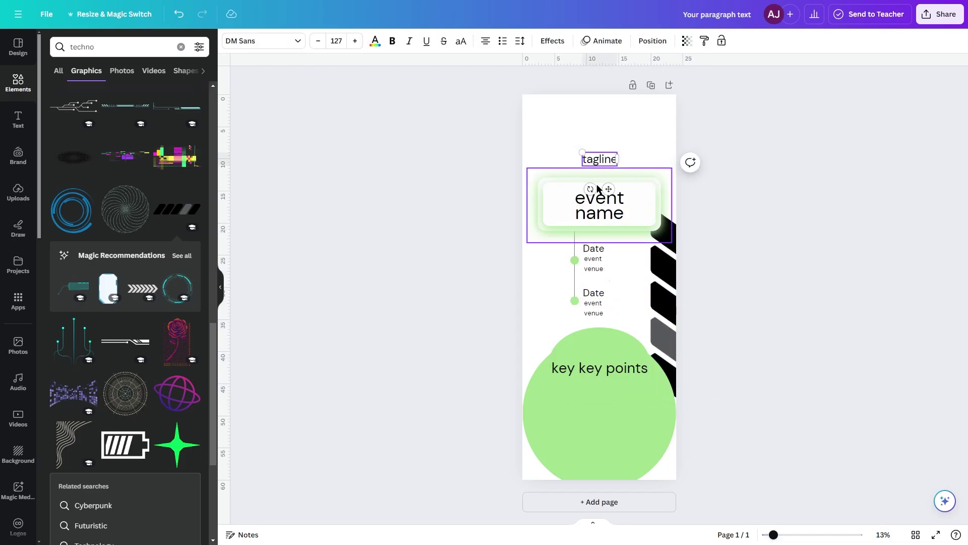
shift+click(575, 260)
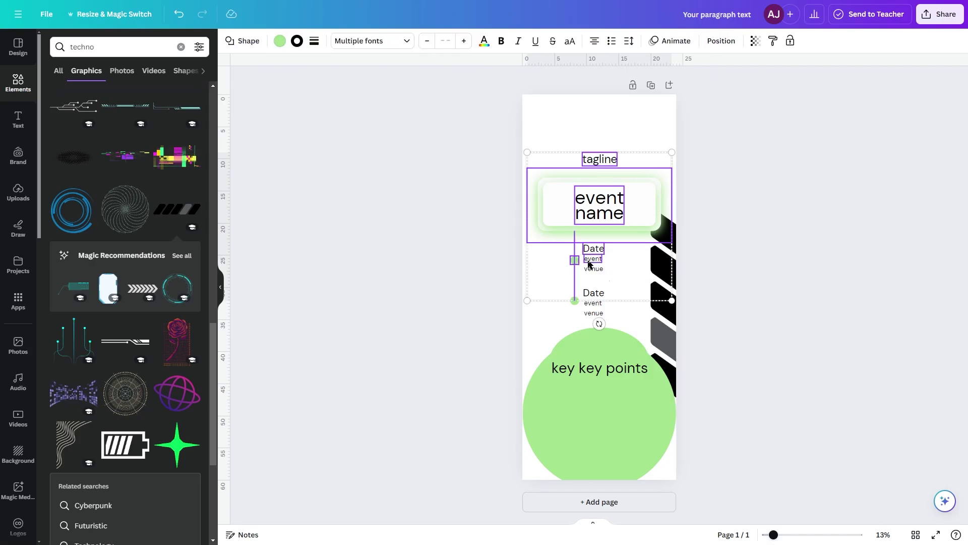
shift+click(595, 310)
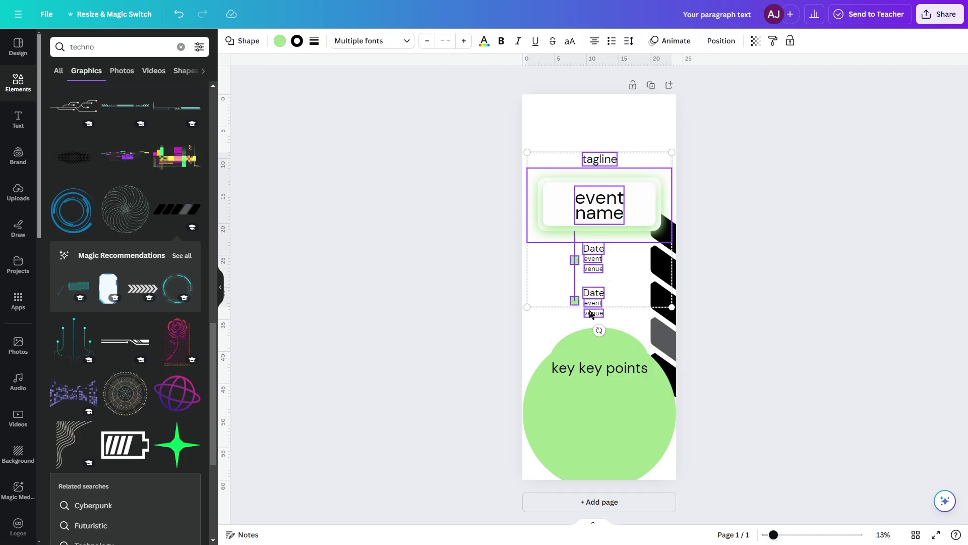
drag(616, 277, 611, 252)
click(763, 283)
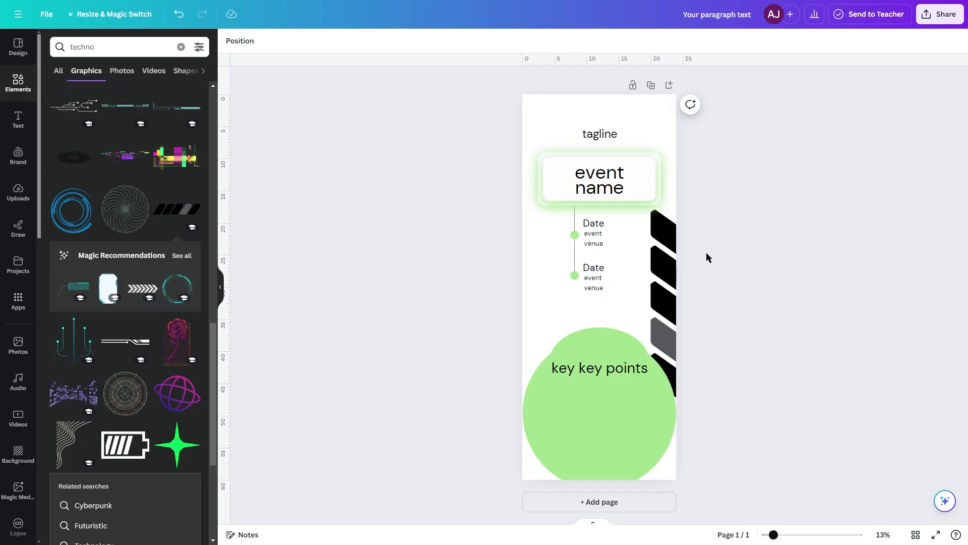
Search elements for 'comic character' and browse the results
click(118, 51)
key(ctrl+a)
text(comi)
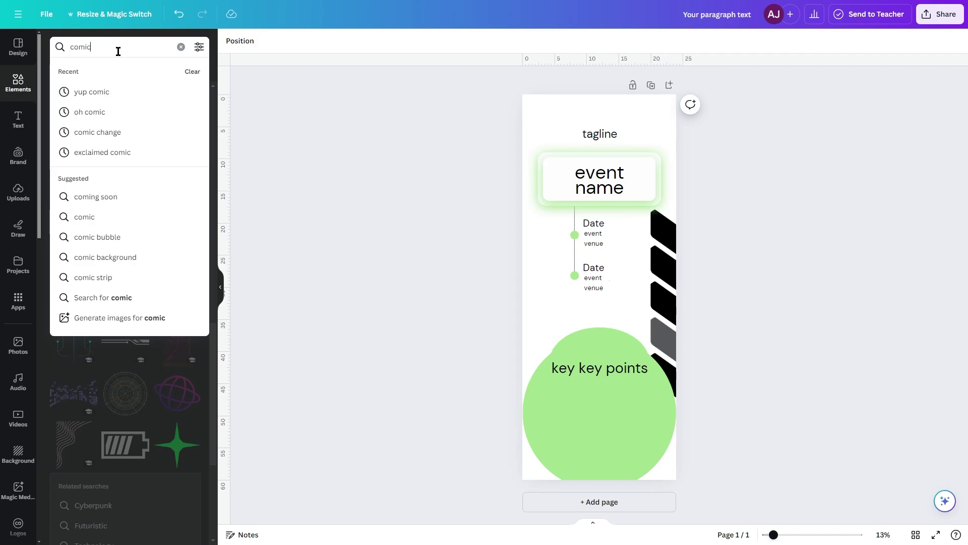
text(c)
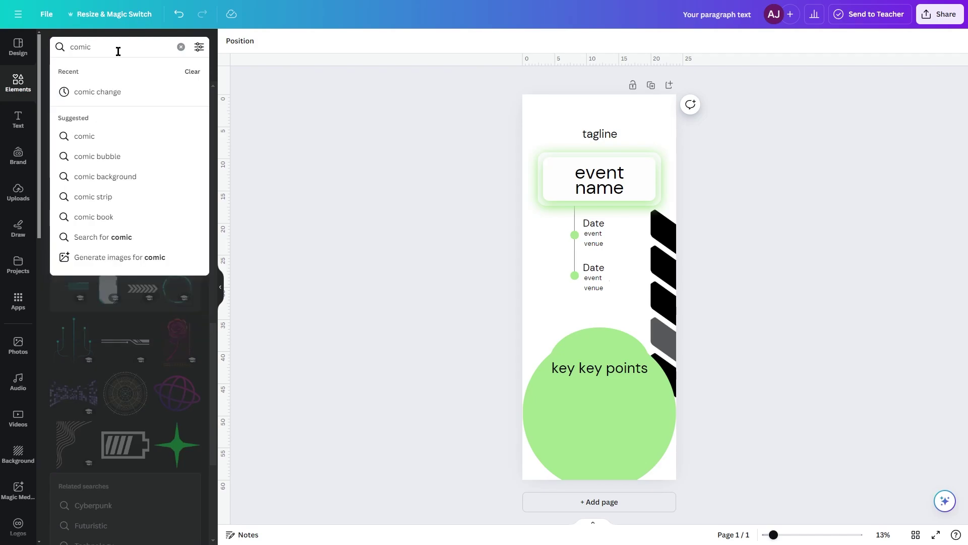
text( character)
key(Return)
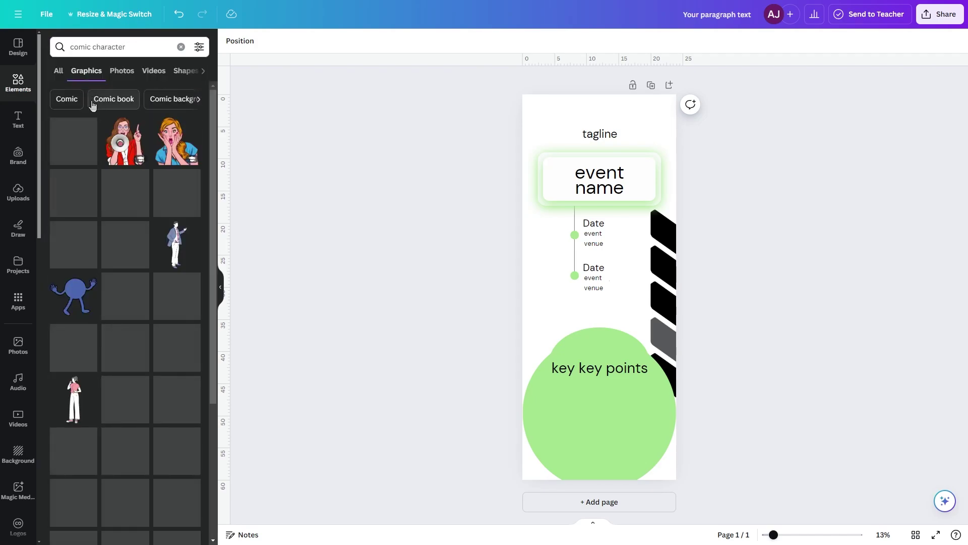
scroll(100, 368, down, 3)
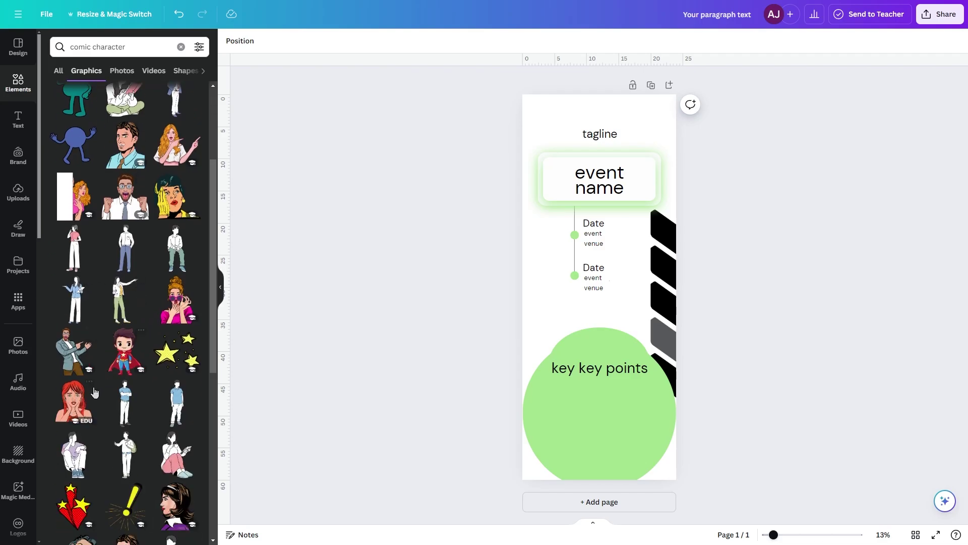
scroll(112, 430, down, 6)
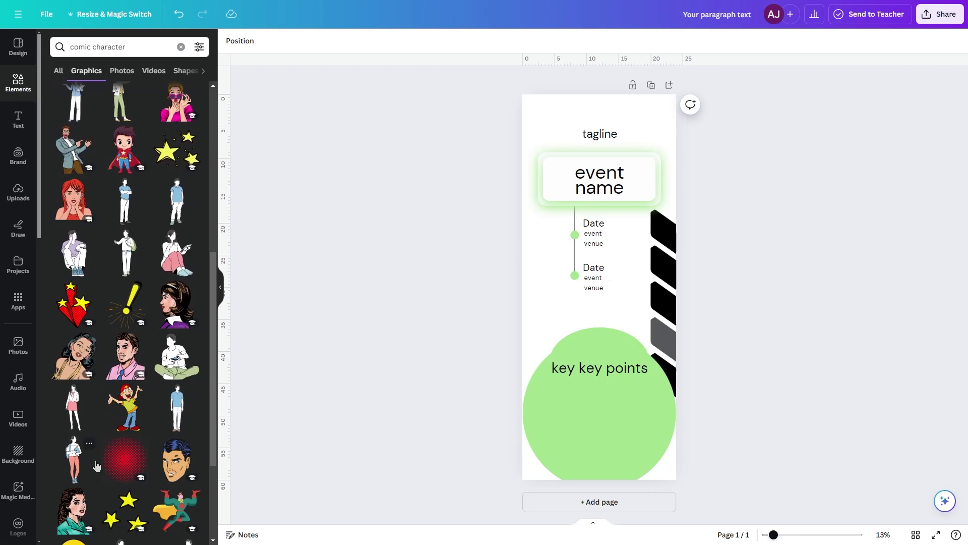
scroll(112, 429, down, 10)
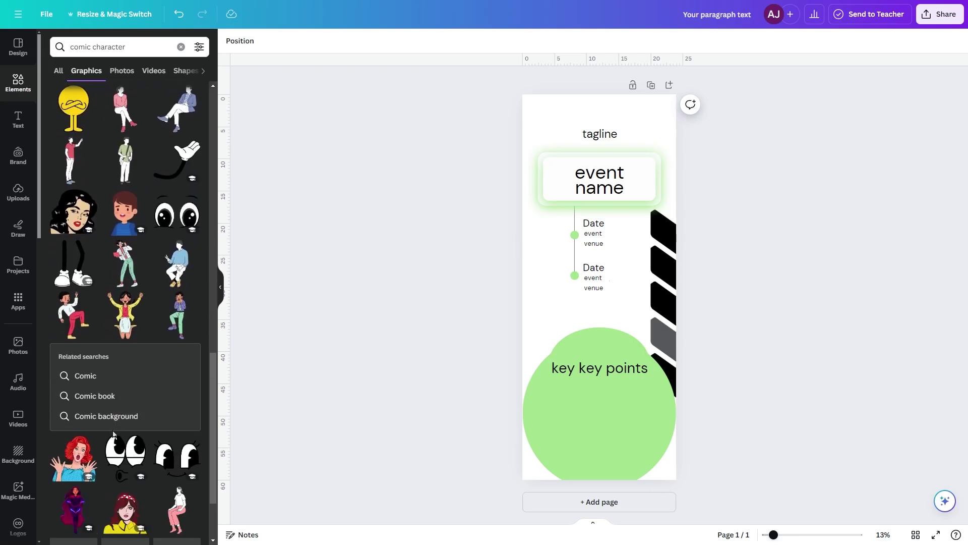
scroll(113, 438, down, 4)
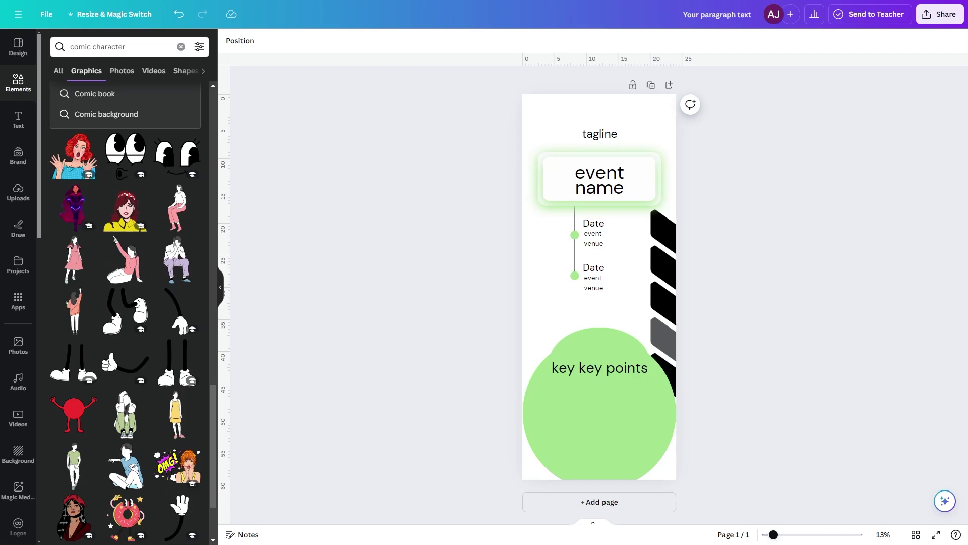
Try a 'Drawcee' search, then return to the full 'comic character' Graphics grid
click(145, 50)
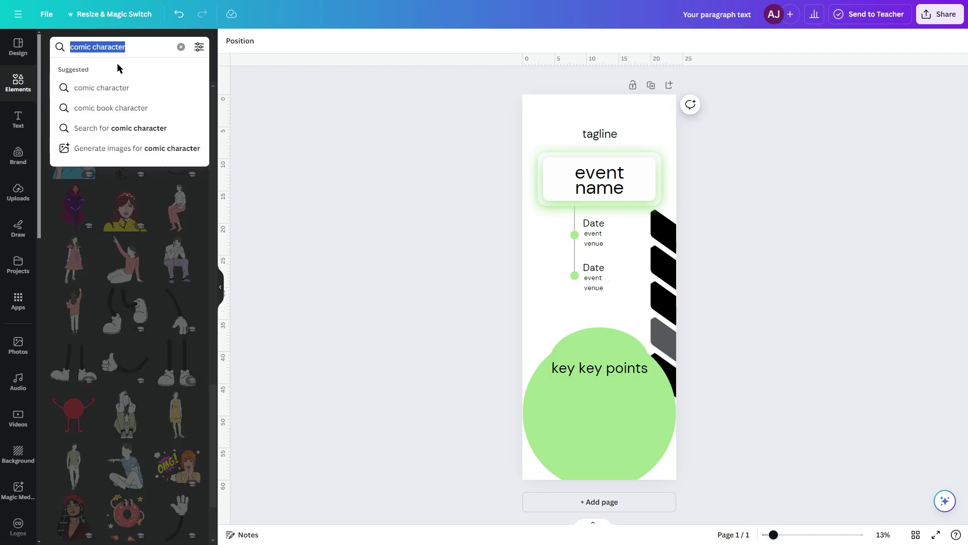
text(Drawcee)
key(Return)
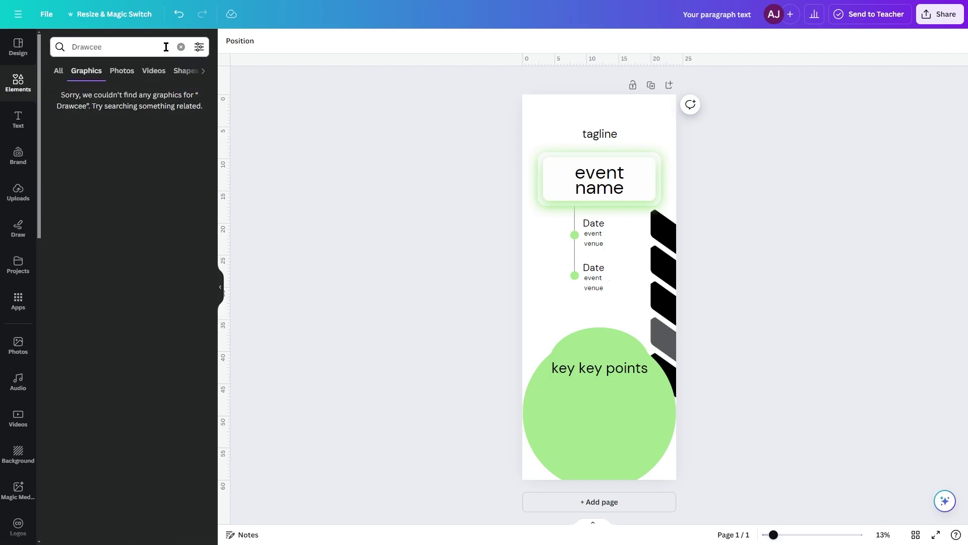
click(181, 47)
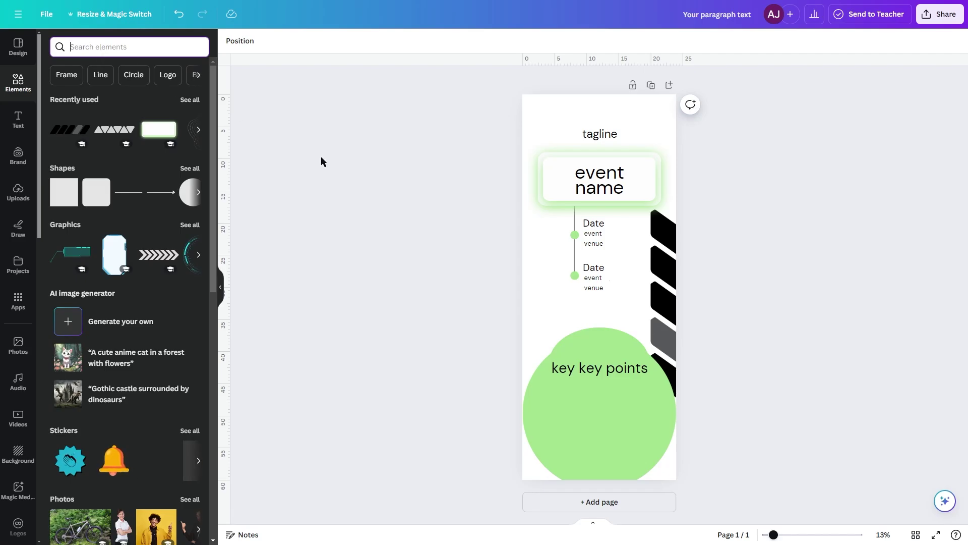
click(143, 48)
text(comic)
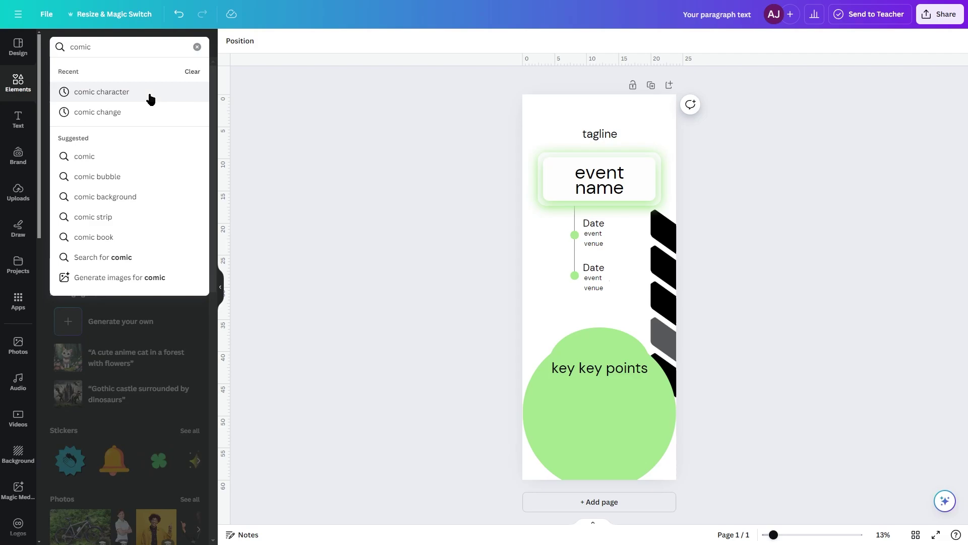
click(151, 96)
click(190, 124)
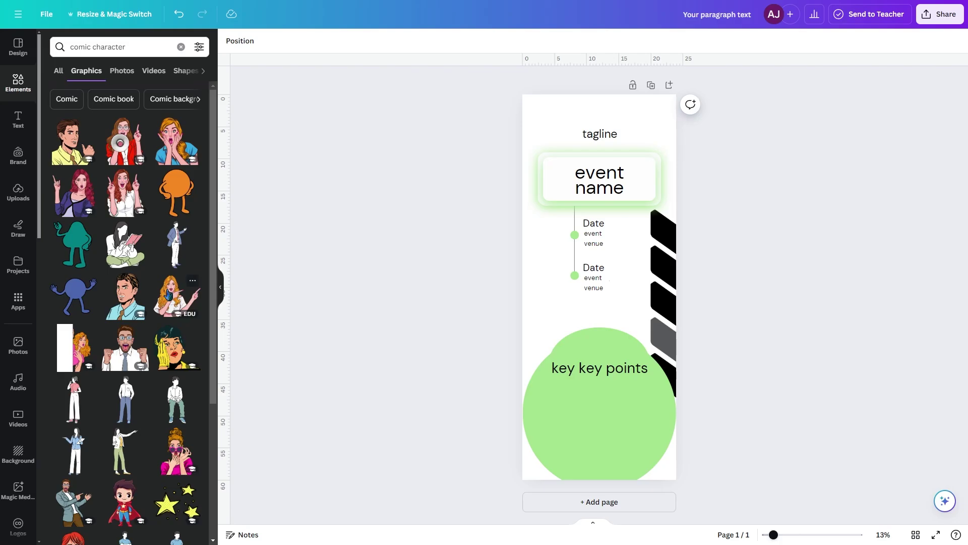
Add the peeking pop-art woman, shrunk, at the poster's bottom-left corner
click(74, 348)
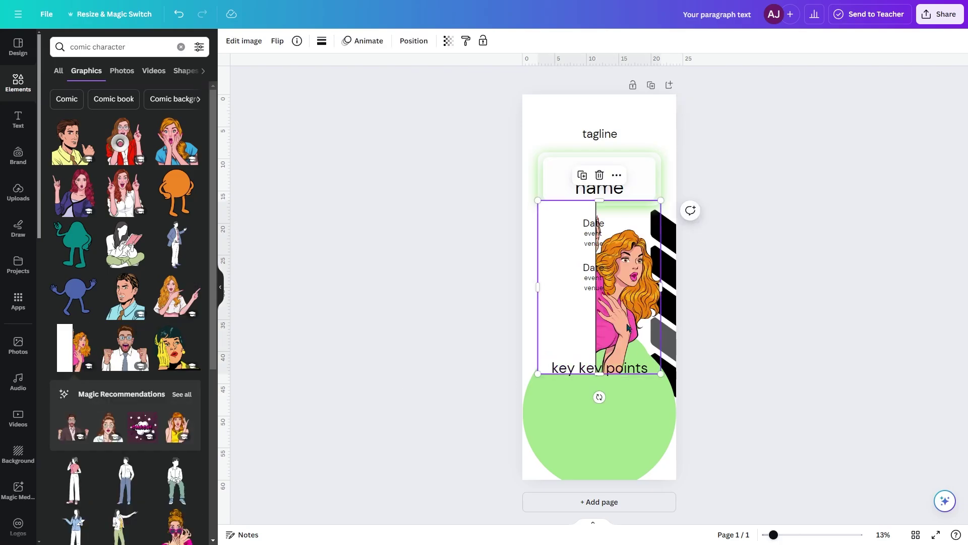
drag(628, 328, 555, 473)
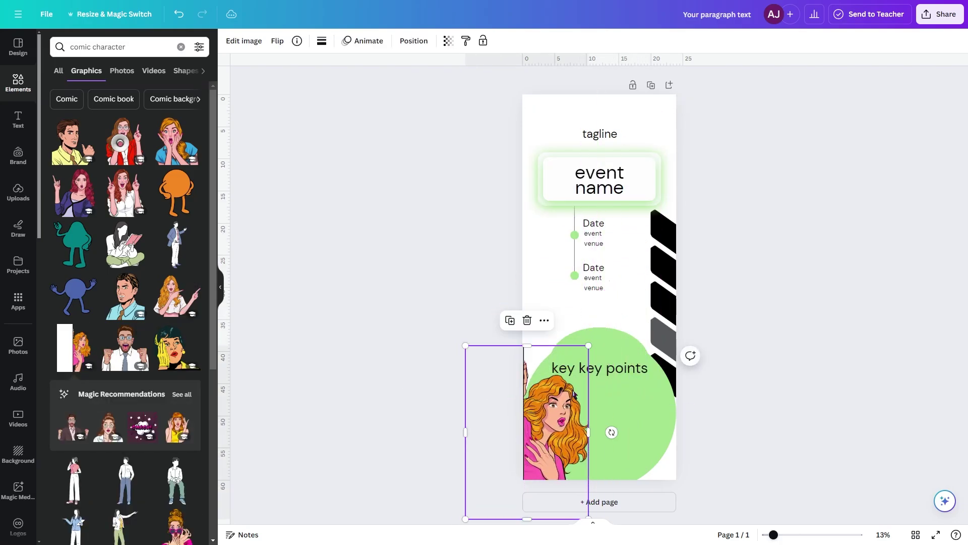
drag(588, 346, 545, 406)
drag(534, 440, 550, 412)
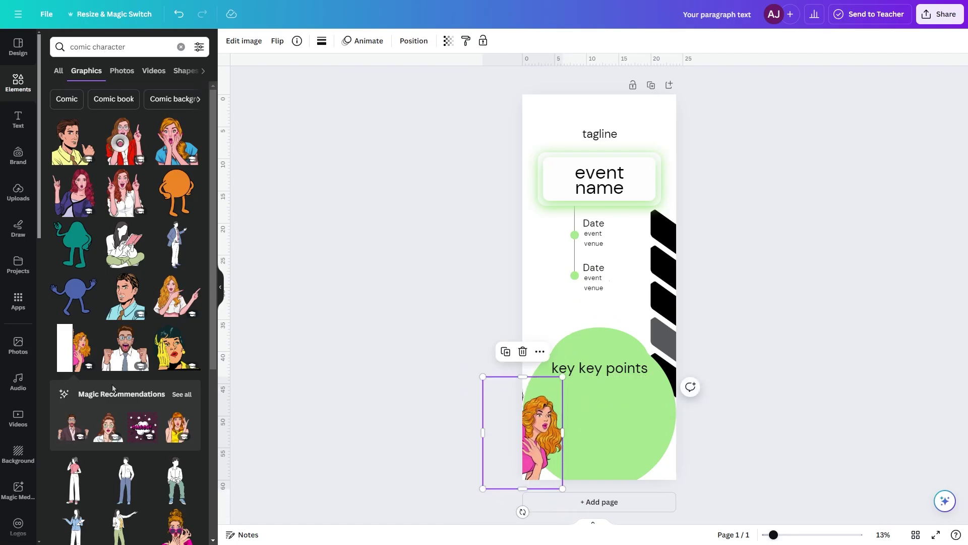
Add the businessman, flipped horizontally, shrunk and placed at the bottom-right
scroll(113, 388, down, 2)
scroll(80, 372, down, 2)
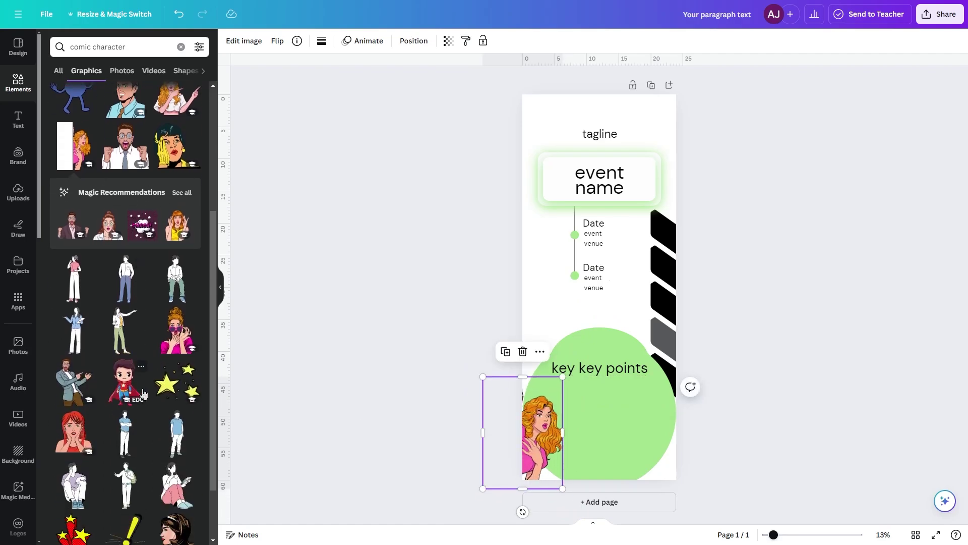
click(80, 373)
drag(597, 283, 666, 429)
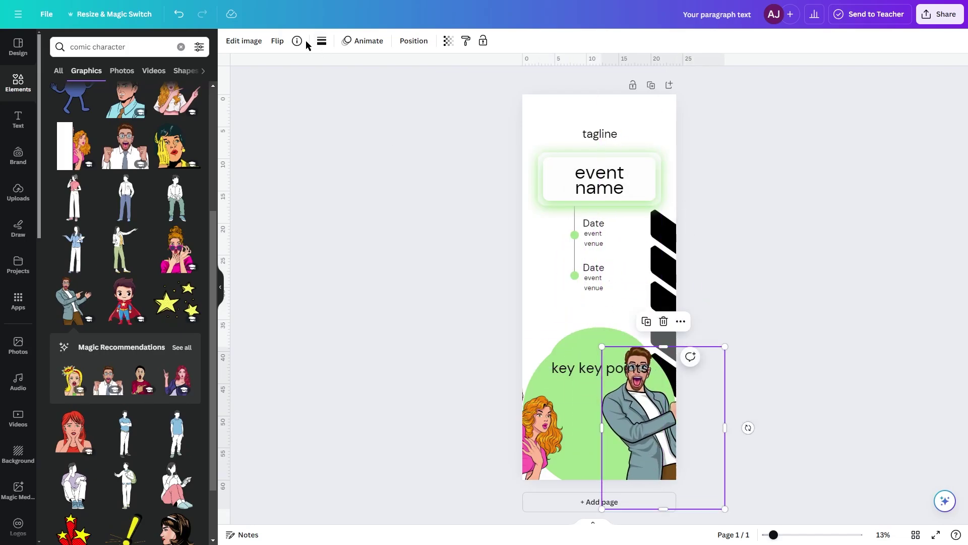
click(277, 41)
click(288, 67)
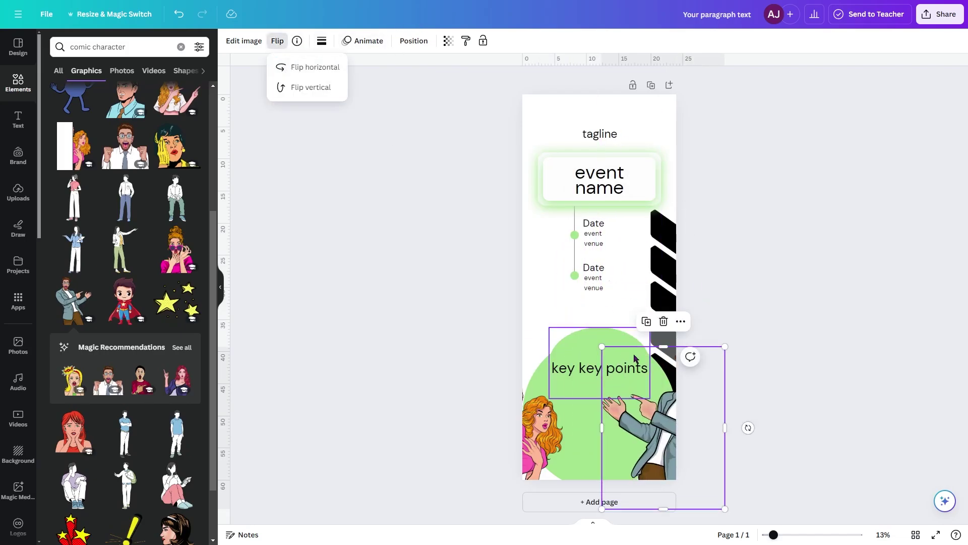
drag(646, 447, 627, 453)
drag(705, 352, 677, 389)
drag(651, 439, 668, 419)
click(755, 452)
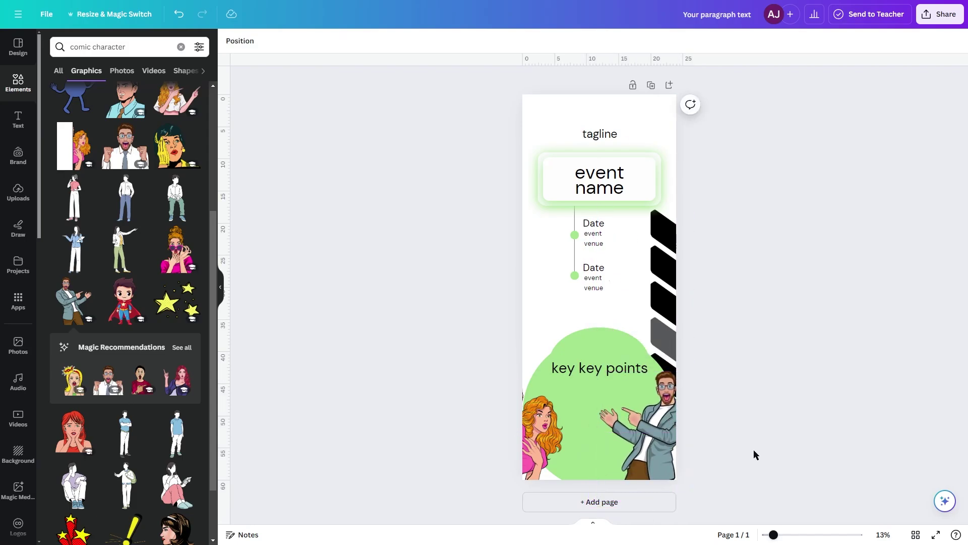
key(t)
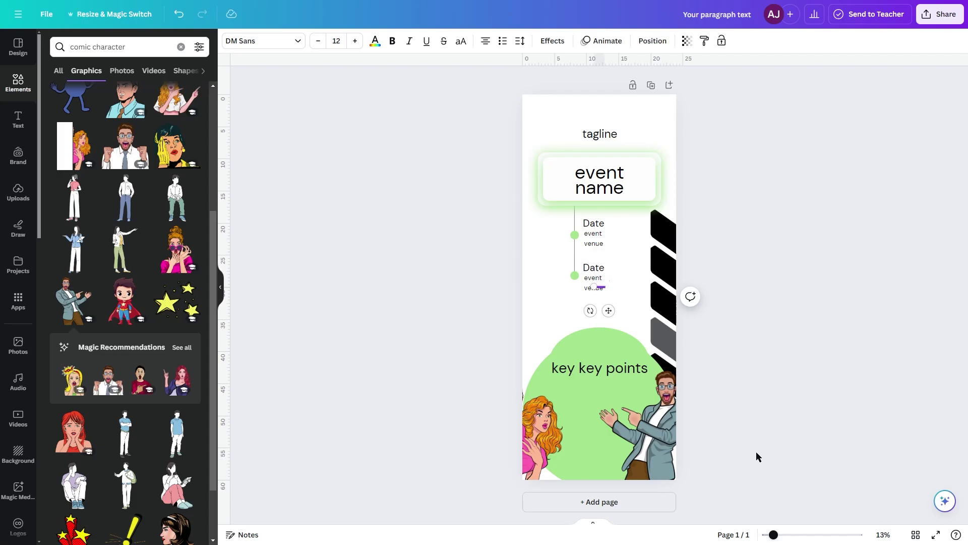
Place the 'BE a part of something' text at the bottom, sized over the green shape
drag(595, 286, 535, 273)
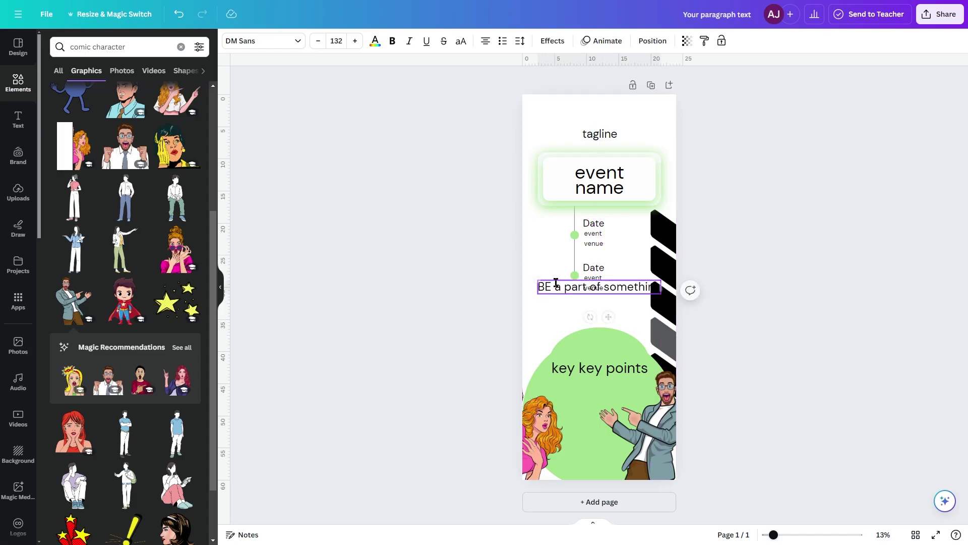
drag(609, 317, 608, 467)
drag(539, 433, 563, 437)
click(776, 470)
Add a huge 'BIGGER' under that line and a 'college' label at the top-left
key(t)
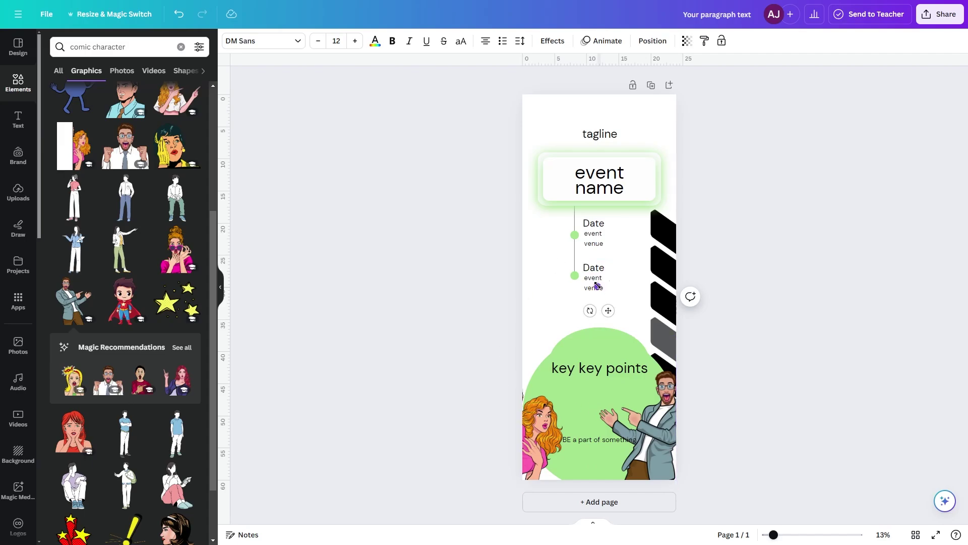
drag(597, 285, 545, 268)
click(641, 326)
drag(620, 291, 616, 460)
click(805, 427)
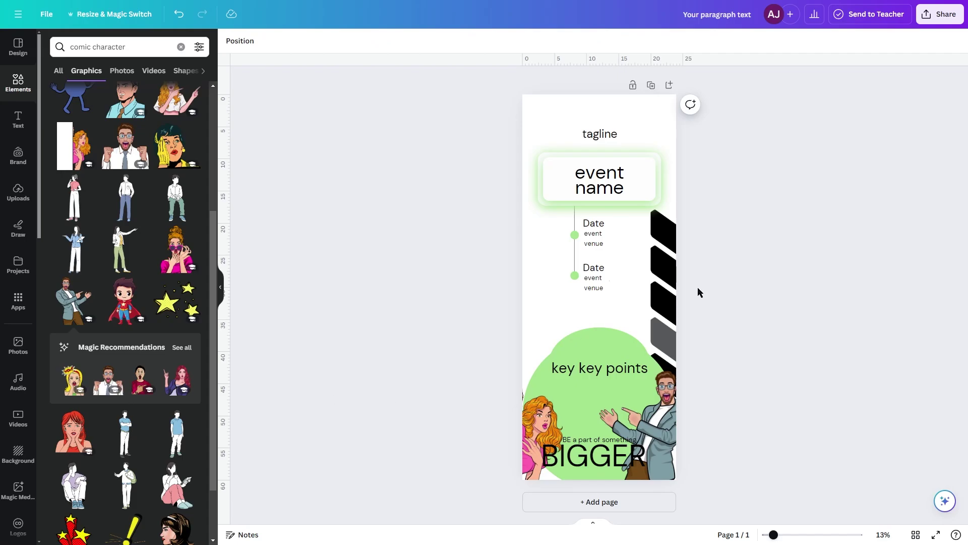
key(t)
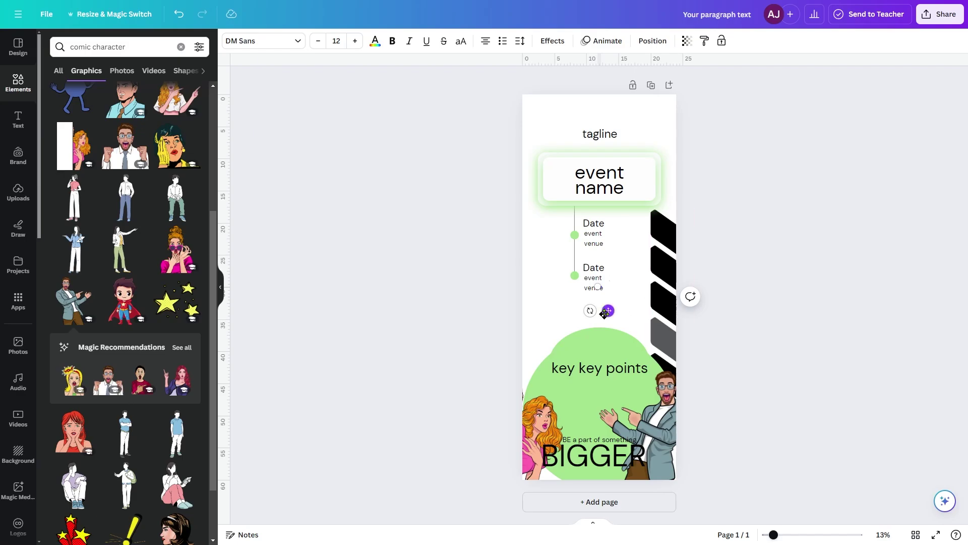
drag(605, 314, 648, 133)
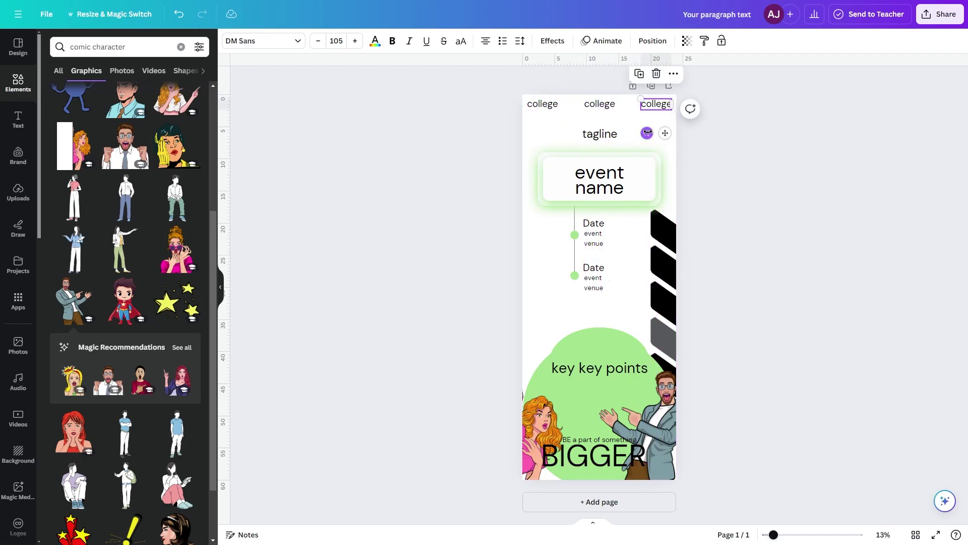
Rename the middle label to 'rating' and the right label to 'naac'
click(600, 106)
double_click(600, 105)
text(is)
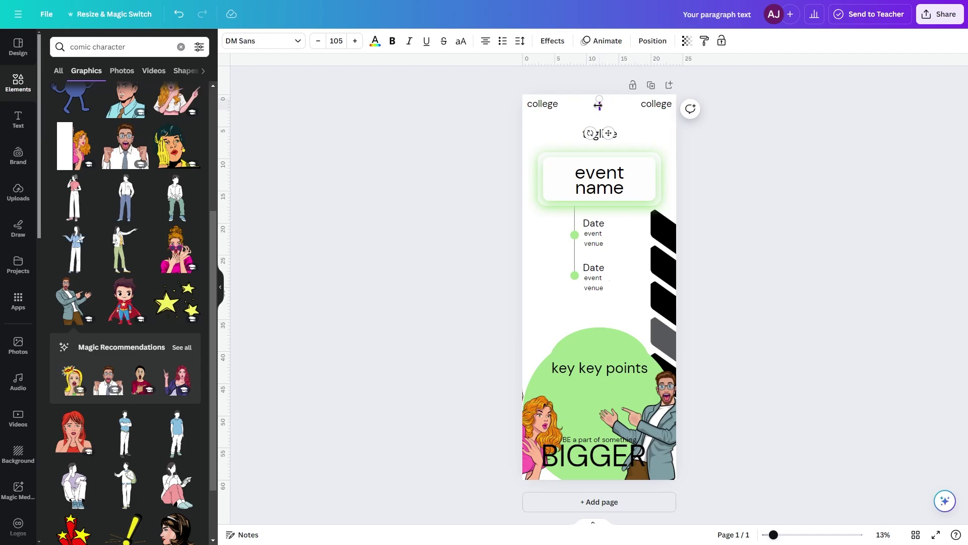
text(ting)
click(652, 105)
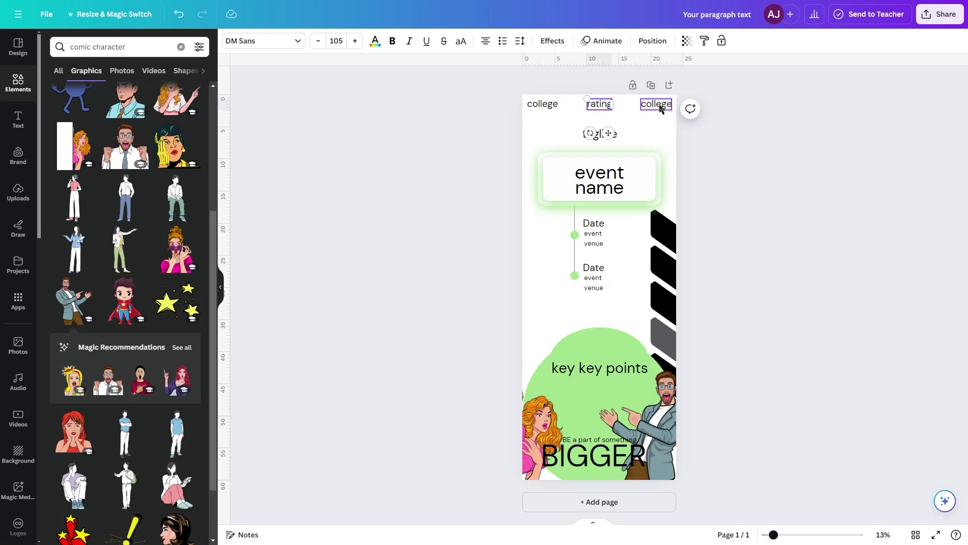
double_click(652, 105)
text(naac)
click(706, 128)
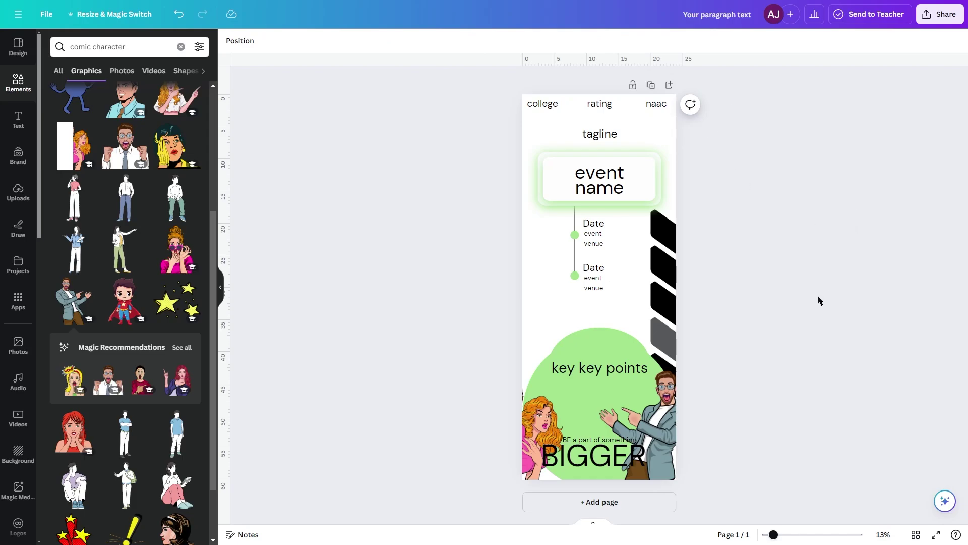
Put a green square with rounded corners behind the 'college' label
drag(610, 298, 548, 103)
click(548, 106)
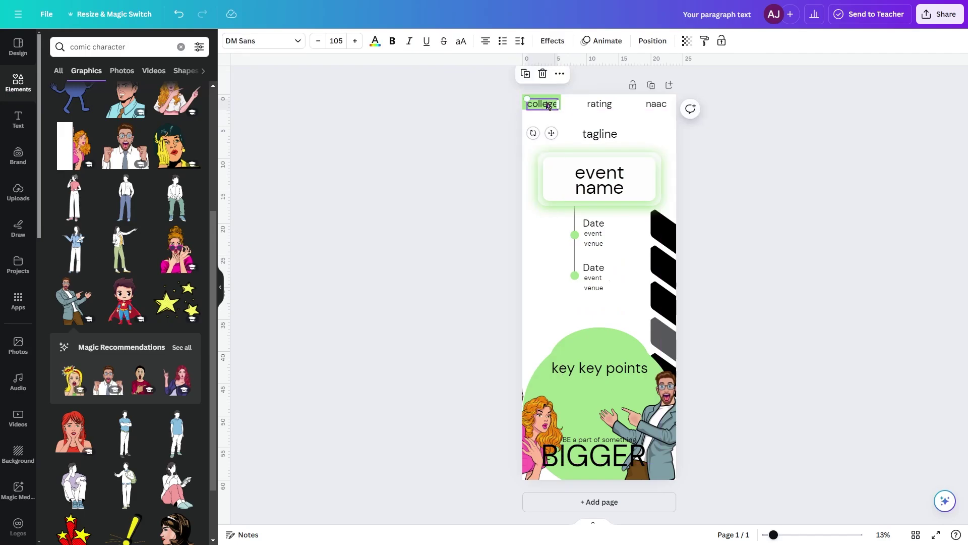
click(521, 98)
click(538, 96)
drag(538, 96, 540, 99)
click(295, 42)
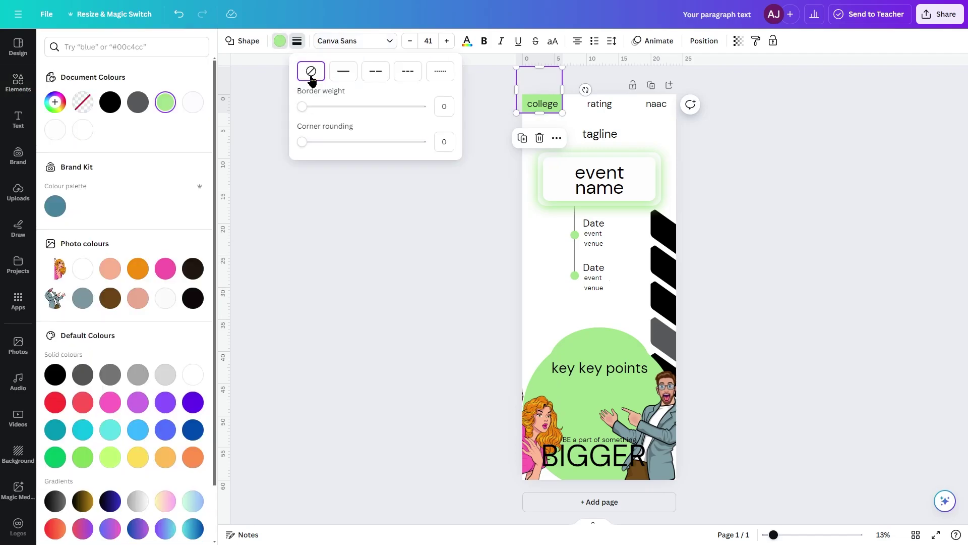
drag(302, 141, 408, 141)
click(478, 164)
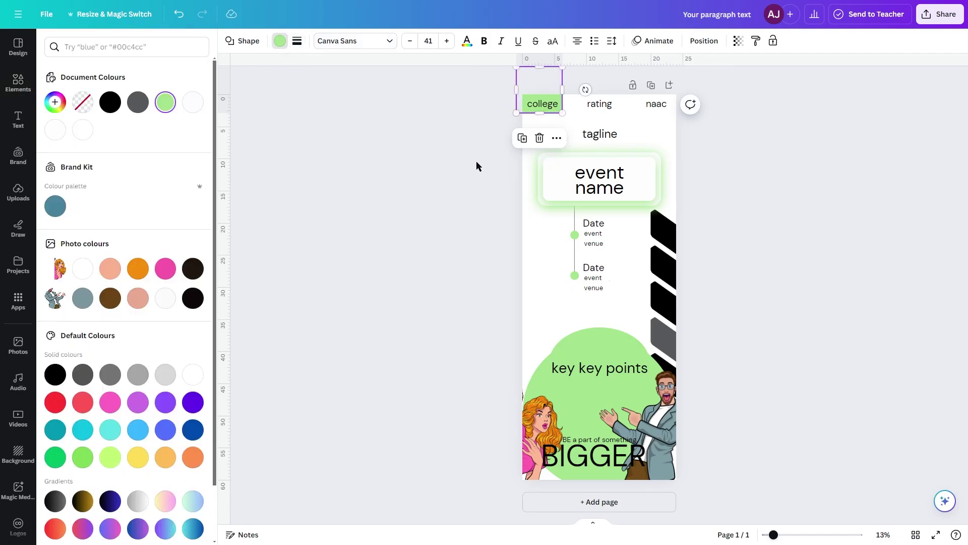
Duplicate the rounded green tag behind the 'naac' label
drag(532, 85, 655, 94)
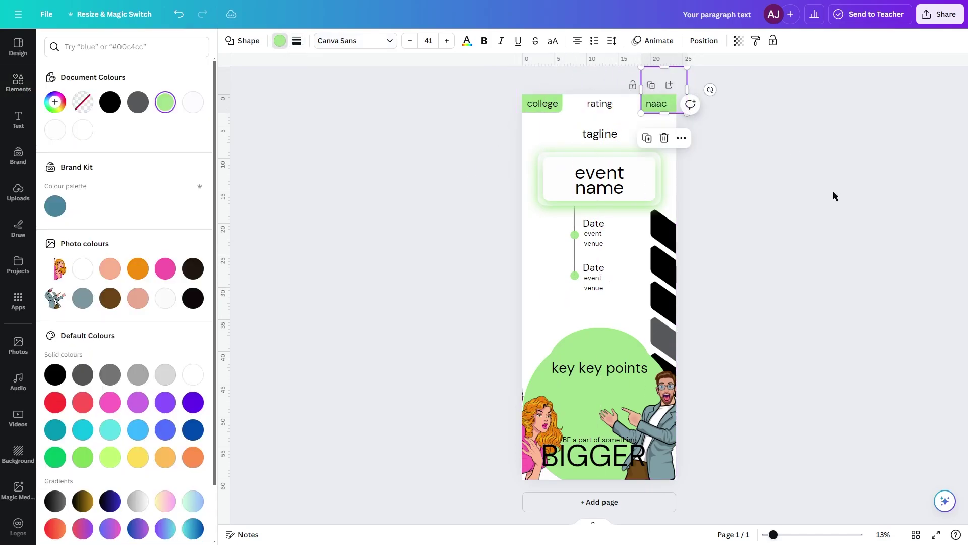
click(825, 181)
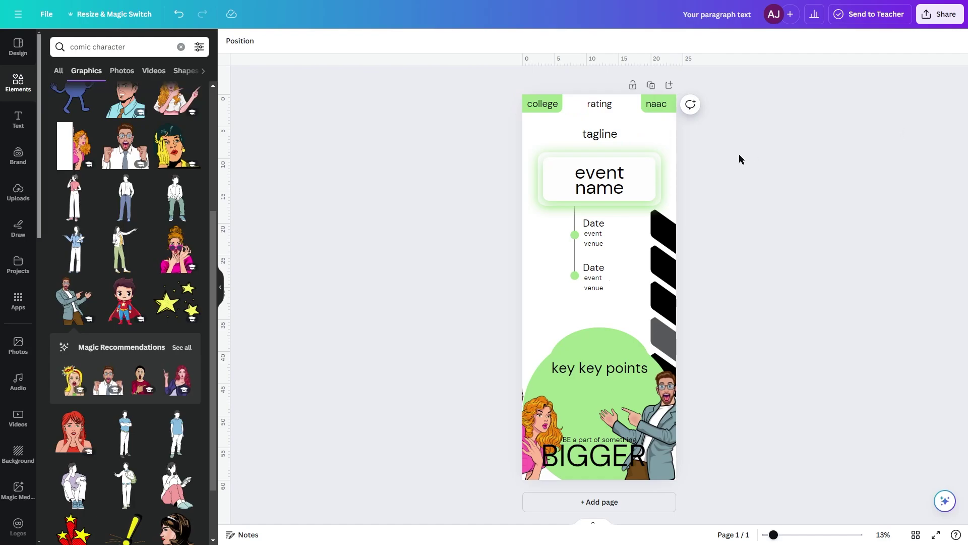
click(605, 108)
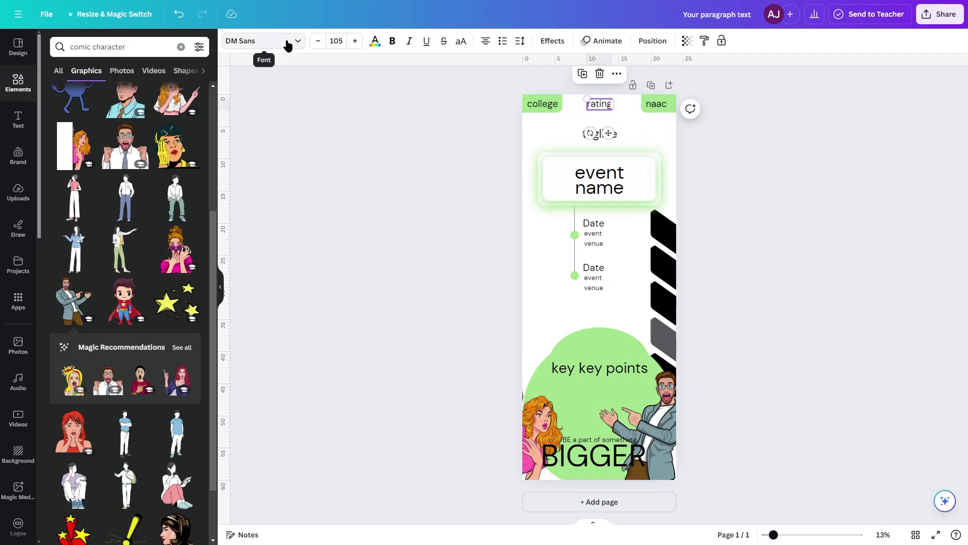
Set the EVENT NAME heading in the Phatt font, slightly smaller and shifted right
click(600, 180)
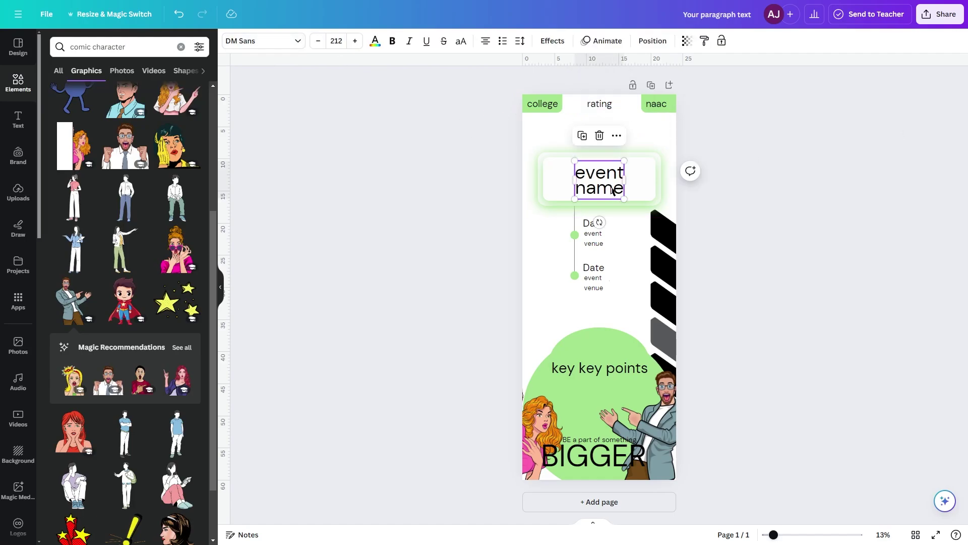
click(273, 43)
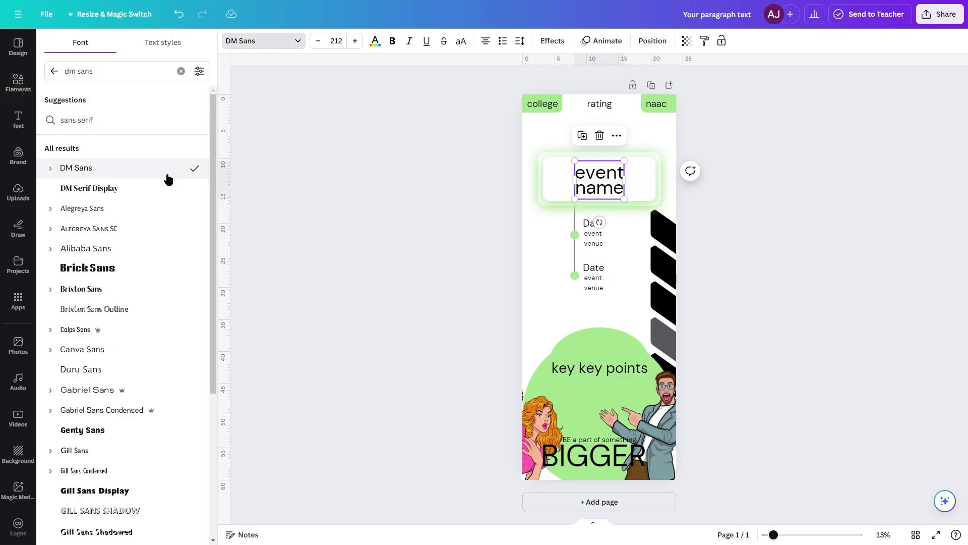
click(181, 71)
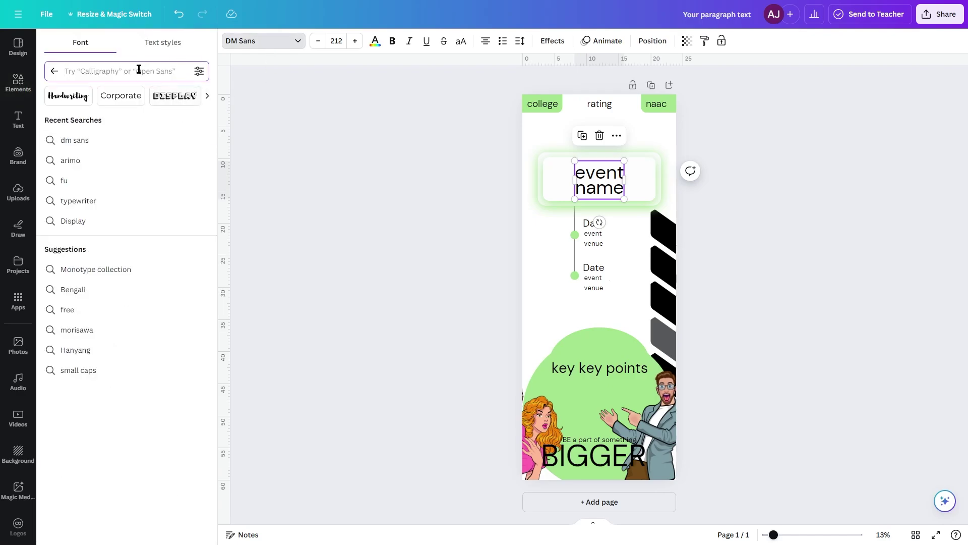
text(phatt)
key(Return)
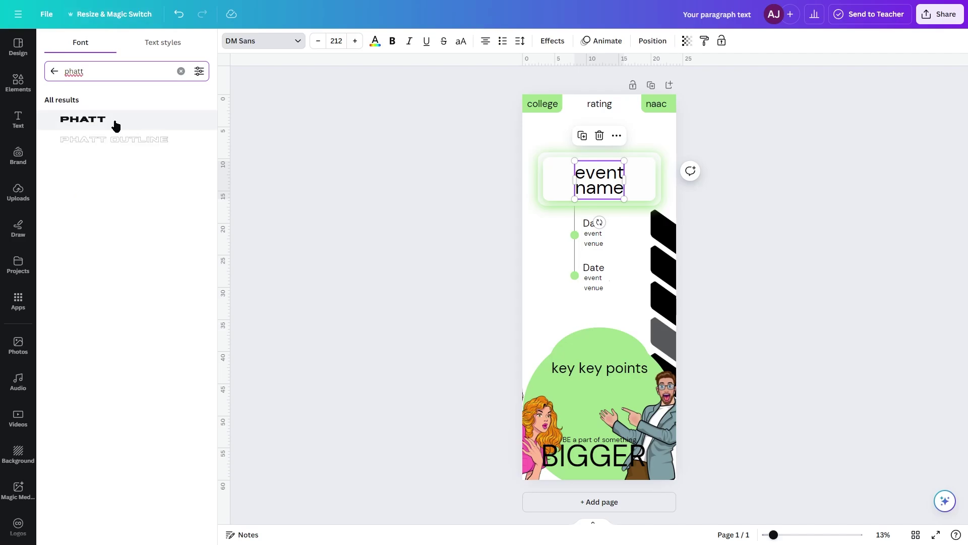
click(115, 121)
click(740, 214)
click(644, 191)
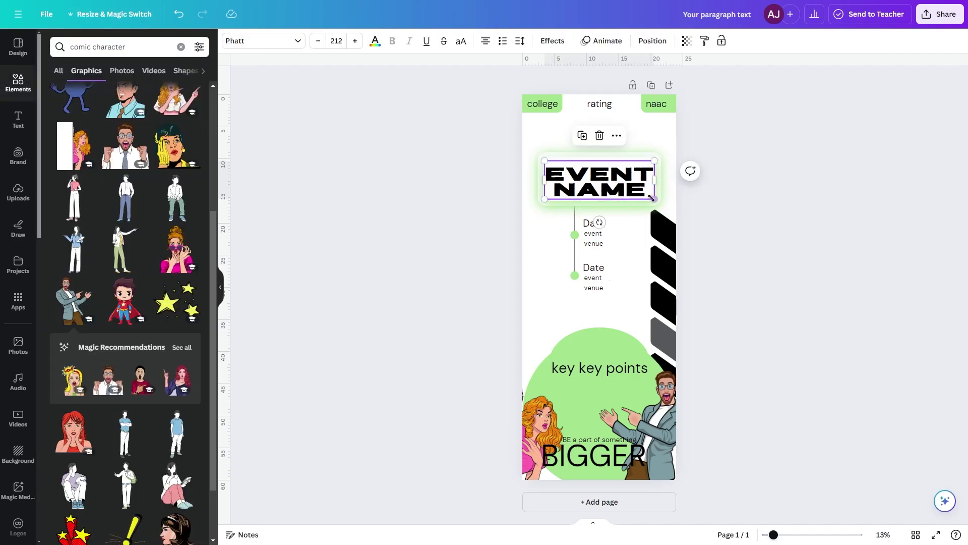
drag(654, 198, 643, 192)
drag(606, 178, 612, 179)
click(608, 518)
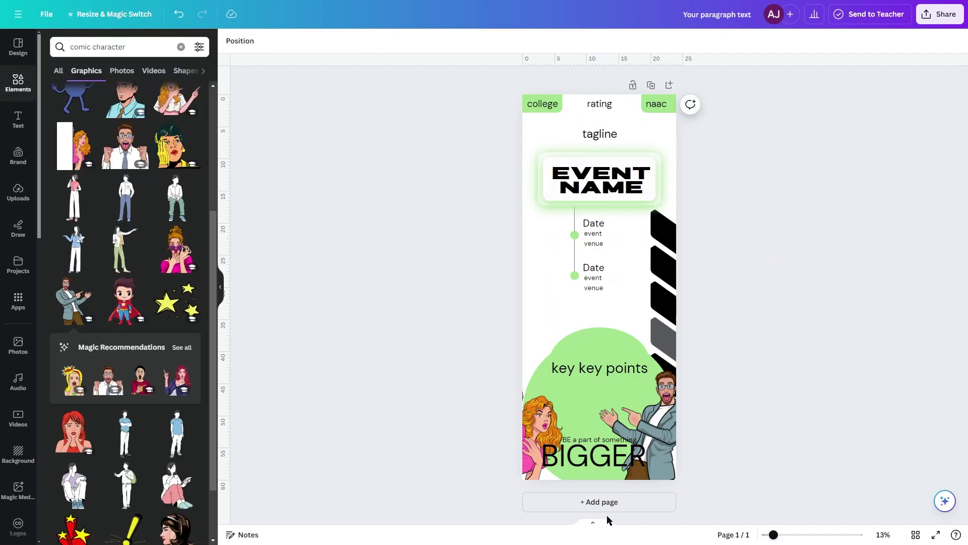
Set BIGGER in Phatt at size 219, widened to fit on one line
click(587, 461)
click(283, 43)
click(132, 123)
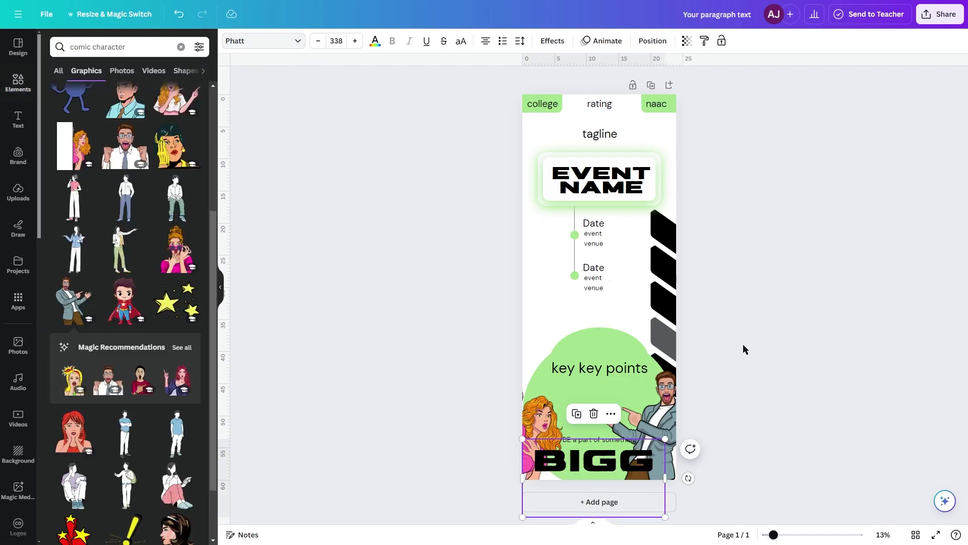
click(652, 474)
drag(665, 476, 626, 458)
click(726, 469)
click(828, 445)
click(614, 445)
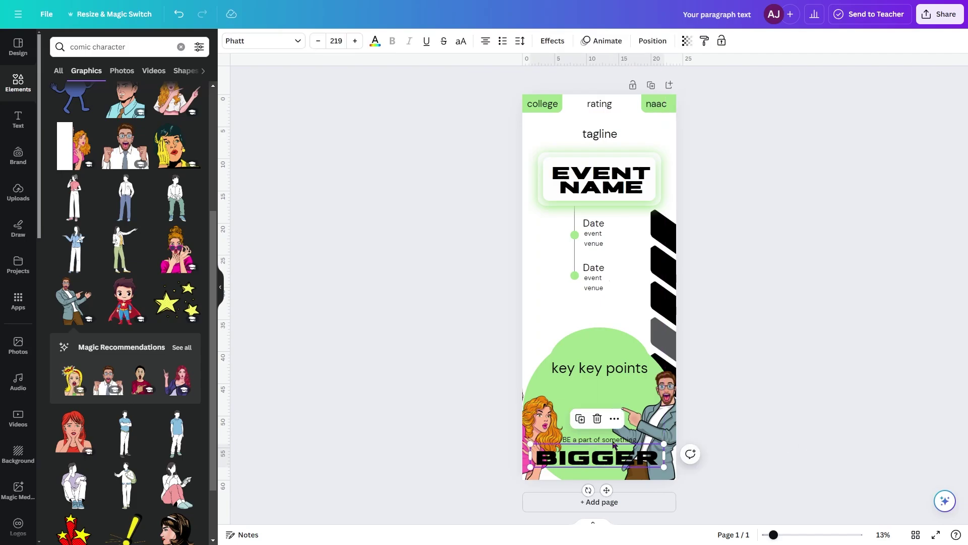
click(610, 441)
double_click(571, 451)
click(571, 440)
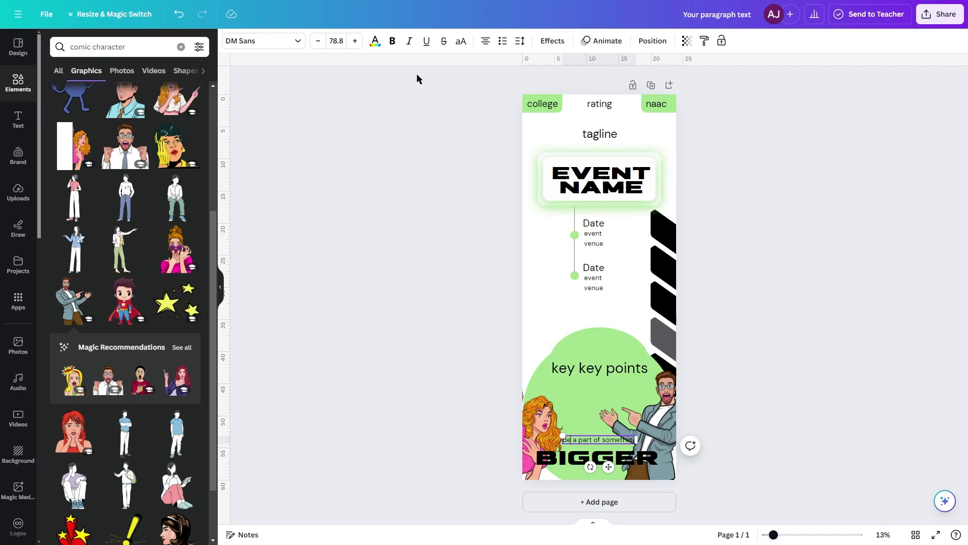
Make the slogan, tagline, event, date and venue text bold
key(ctrl+a)
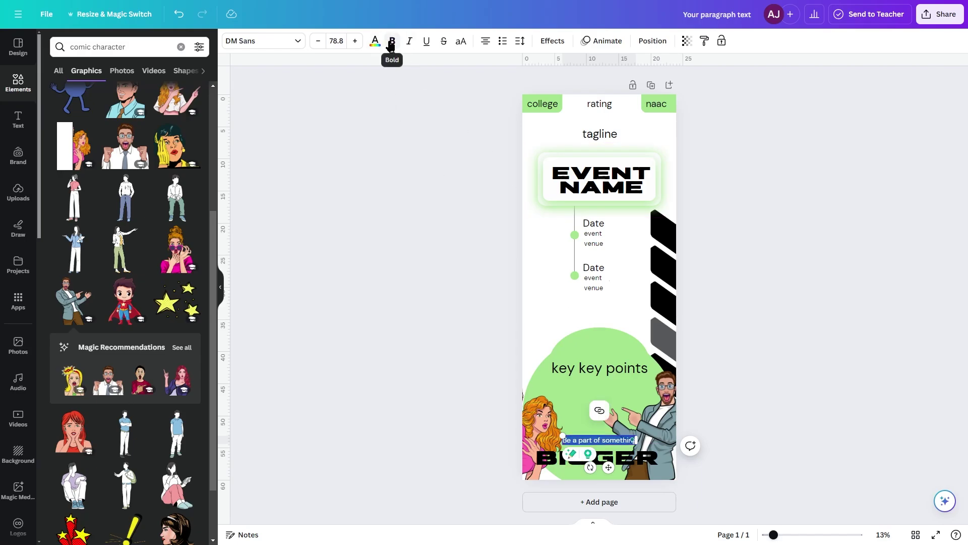
click(393, 41)
click(599, 367)
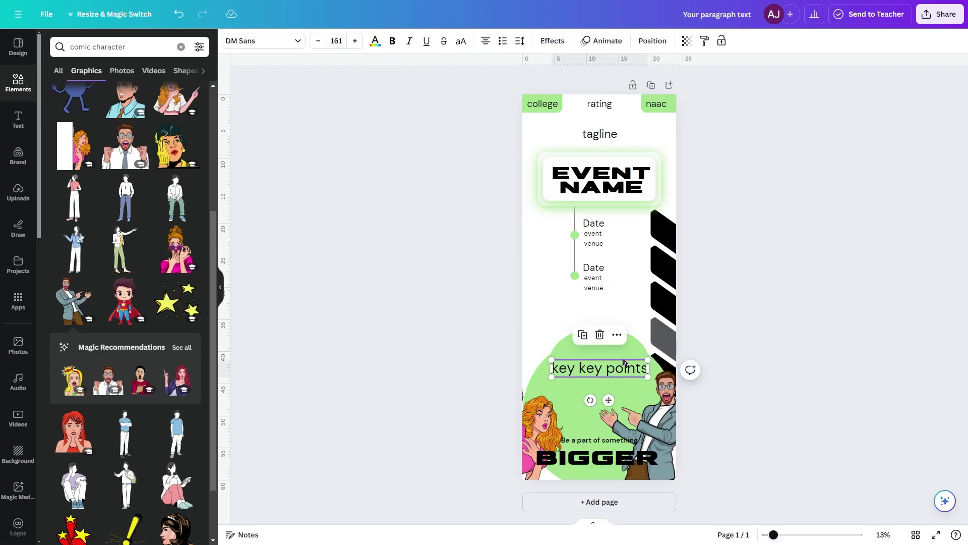
shift+click(596, 280)
shift+click(594, 268)
shift+click(594, 243)
shift+click(593, 233)
shift+click(594, 223)
shift+click(600, 134)
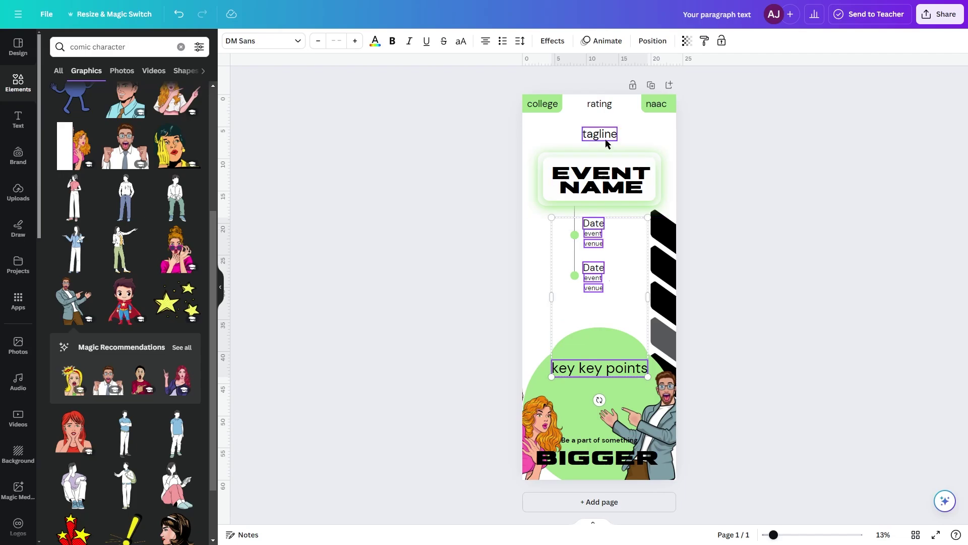
shift+click(547, 105)
click(393, 41)
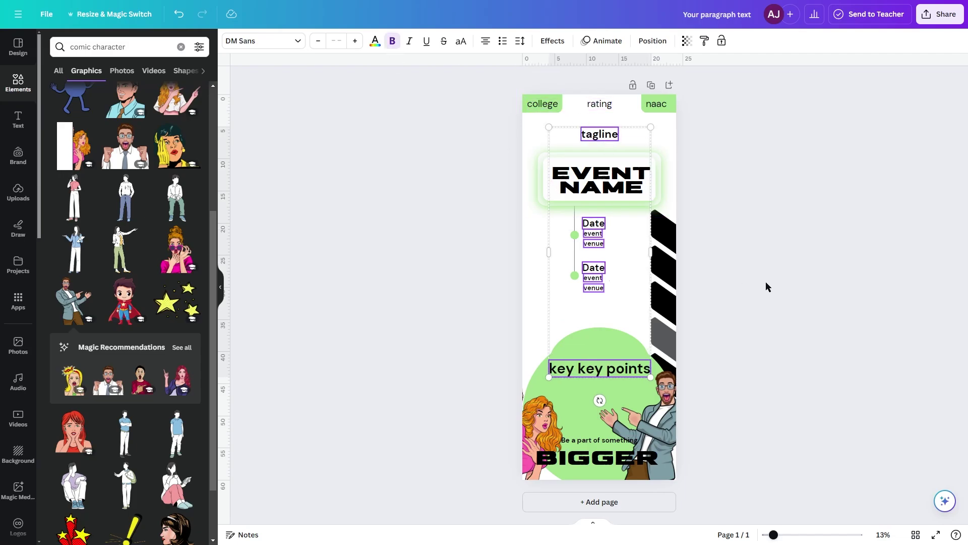
click(765, 284)
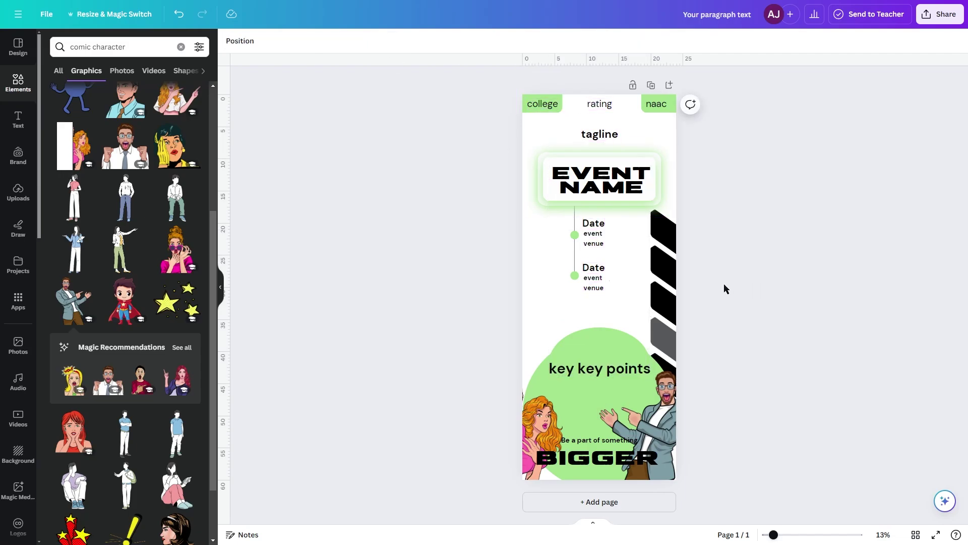
Select all of the 'key key points' text and start retyping it as the point list
click(620, 370)
double_click(620, 368)
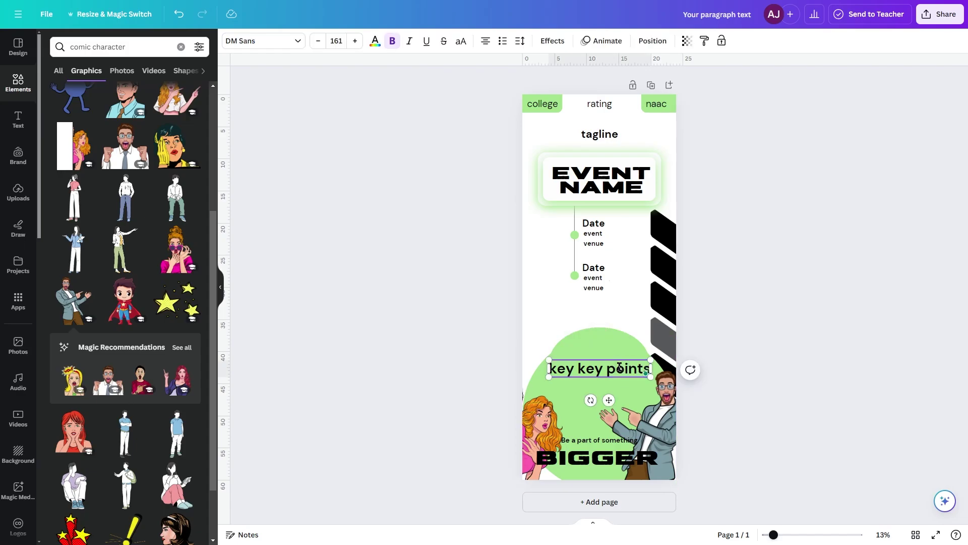
double_click(619, 368)
triple_click(620, 367)
text(point 1)
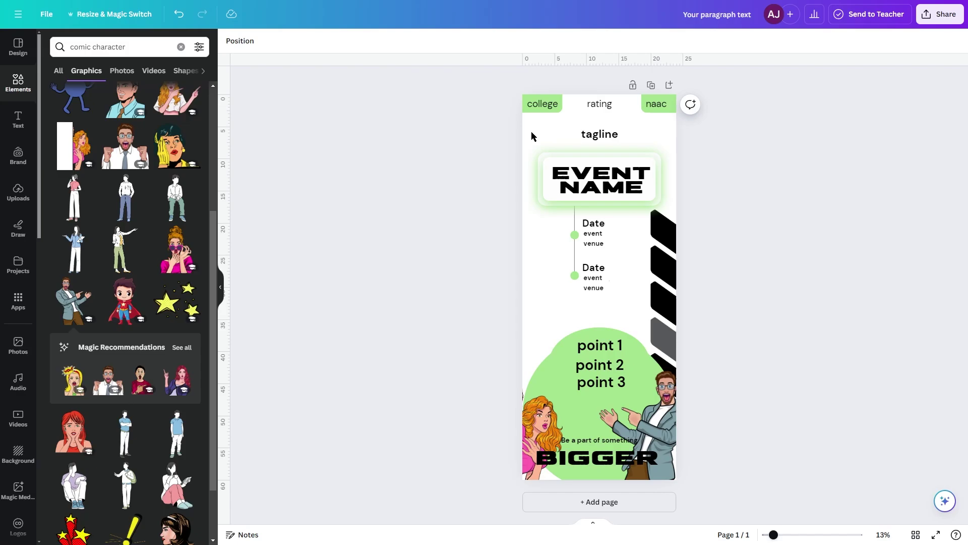
Add a purple 'gradient' graphic, rotate and enlarge it over the header, and send it backward
double_click(148, 50)
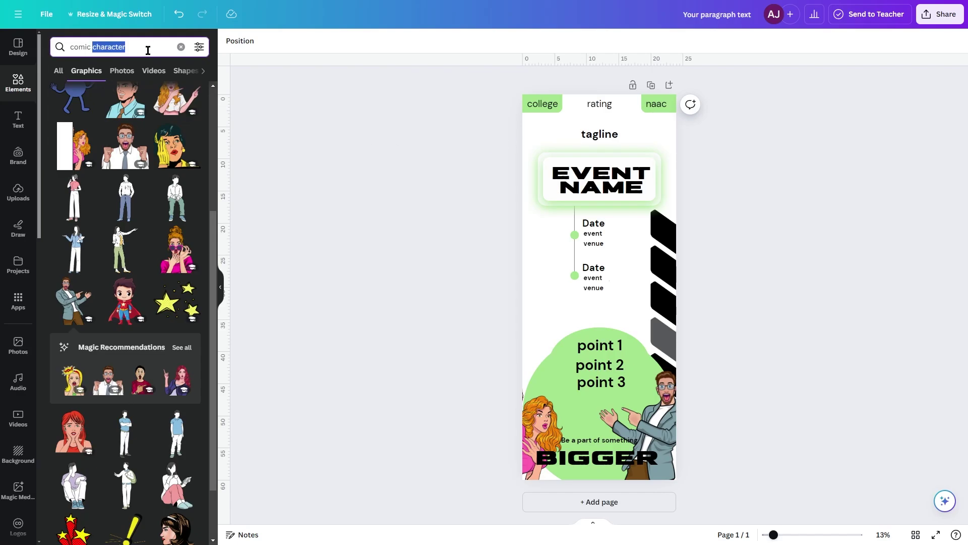
text(gradient)
key(Return)
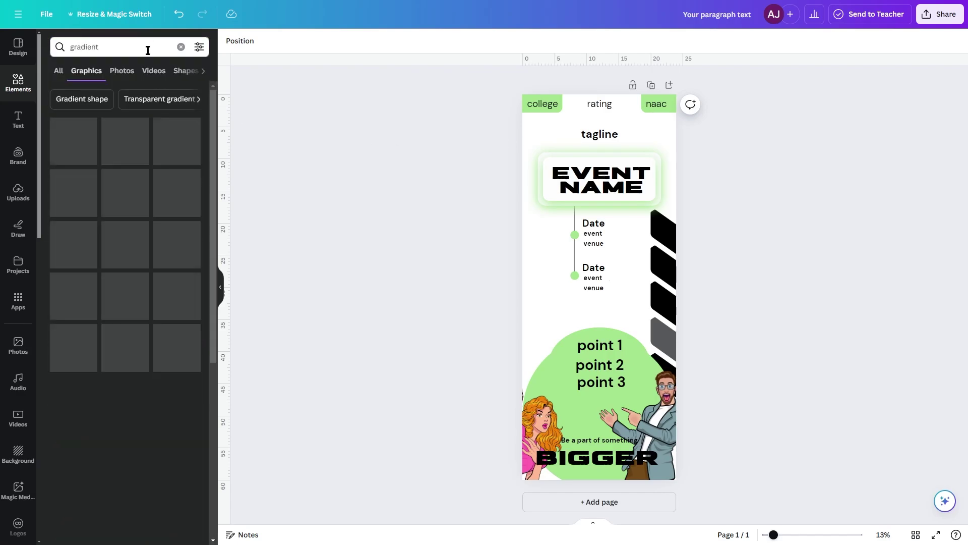
click(84, 139)
drag(600, 341, 519, 290)
drag(629, 254, 699, 226)
drag(626, 303, 619, 197)
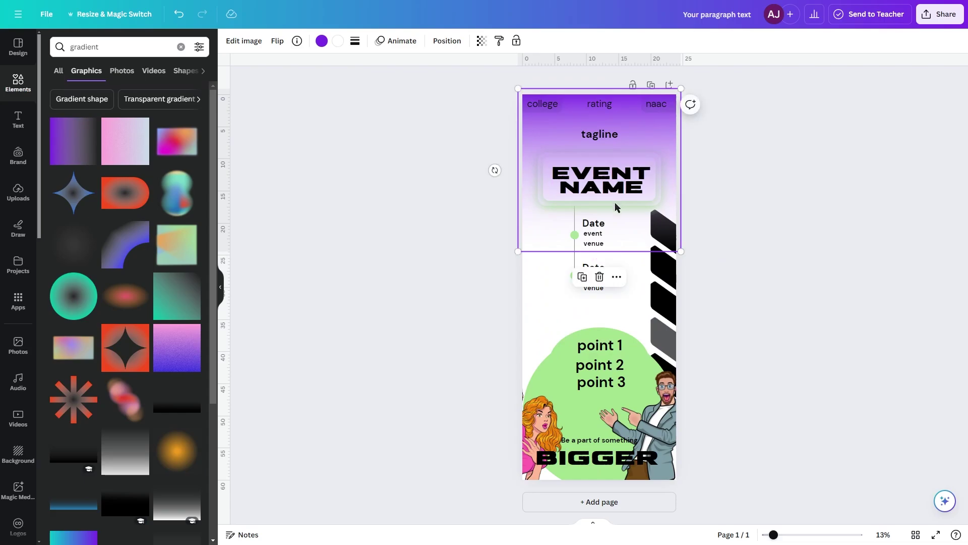
key(ctrl+bracketleft)
key(ctrl+bracketleft)
key(ctrl+bracketleft)
key(ctrl+bracketleft)
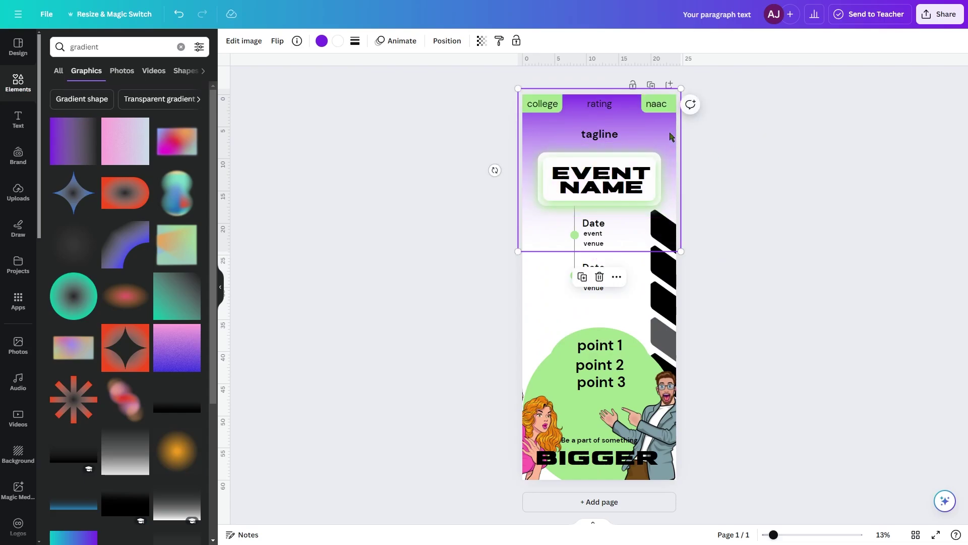
Place a gradient at the bottom, flip it vertically and horizontally, and enlarge it
drag(670, 133, 642, 317)
key(ctrl+z)
drag(654, 130, 645, 337)
click(277, 41)
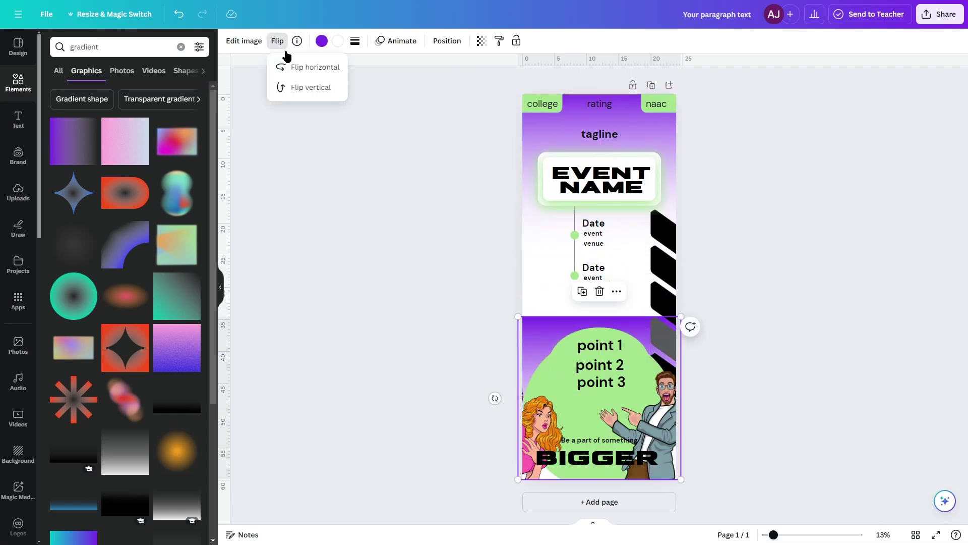
click(299, 92)
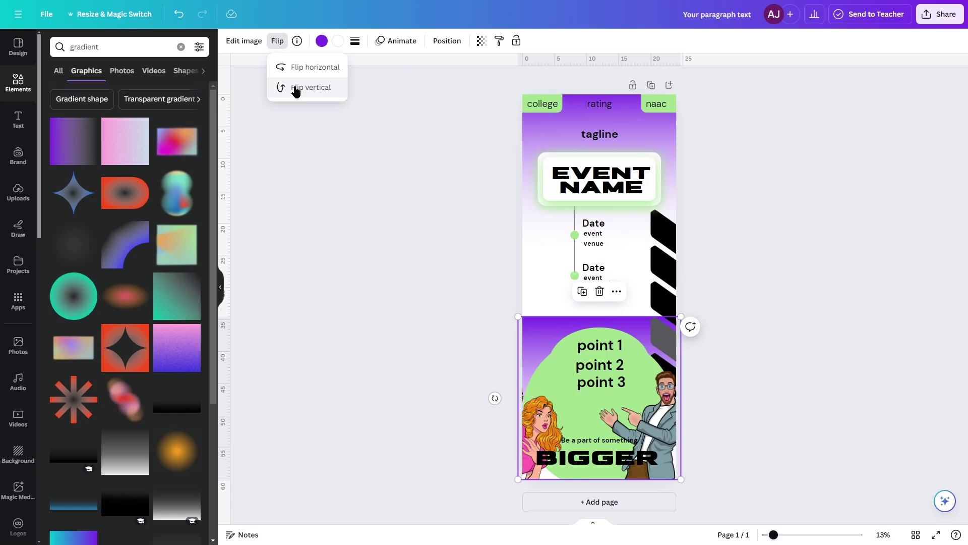
click(319, 73)
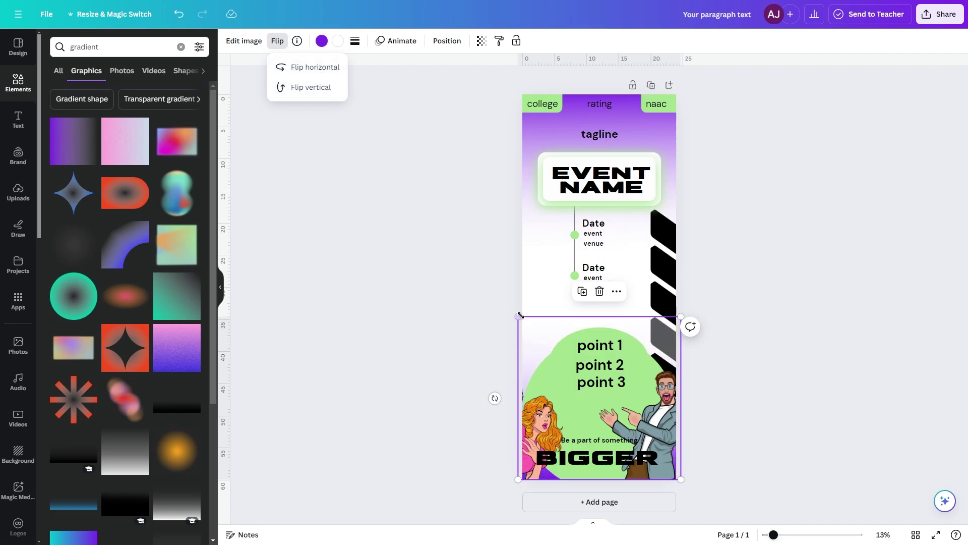
drag(518, 316, 510, 277)
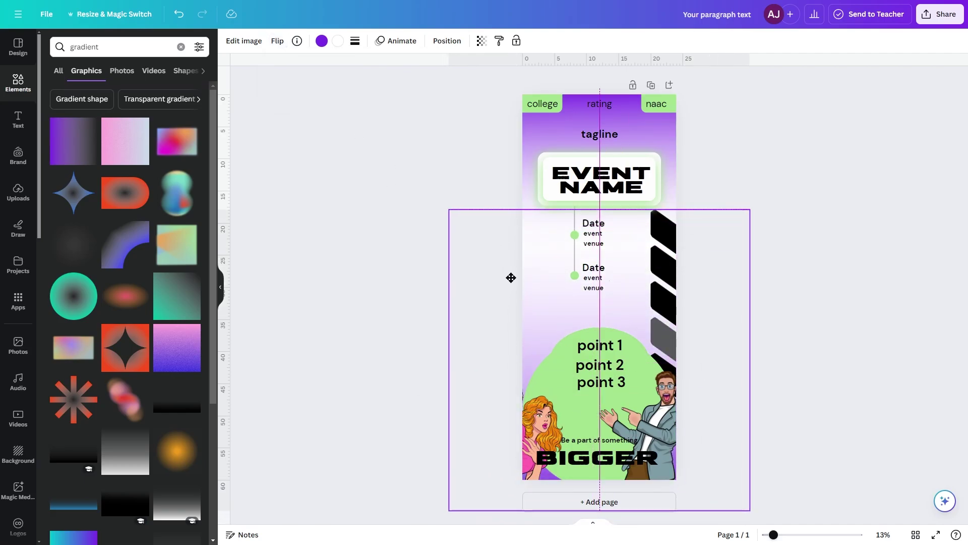
Select the page Background in the Position > Layers list
click(962, 359)
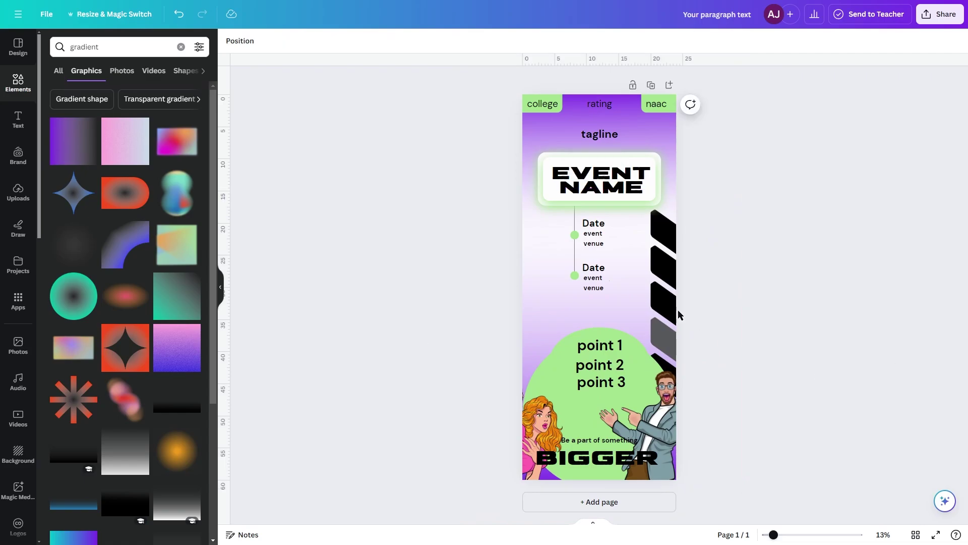
click(545, 251)
click(447, 41)
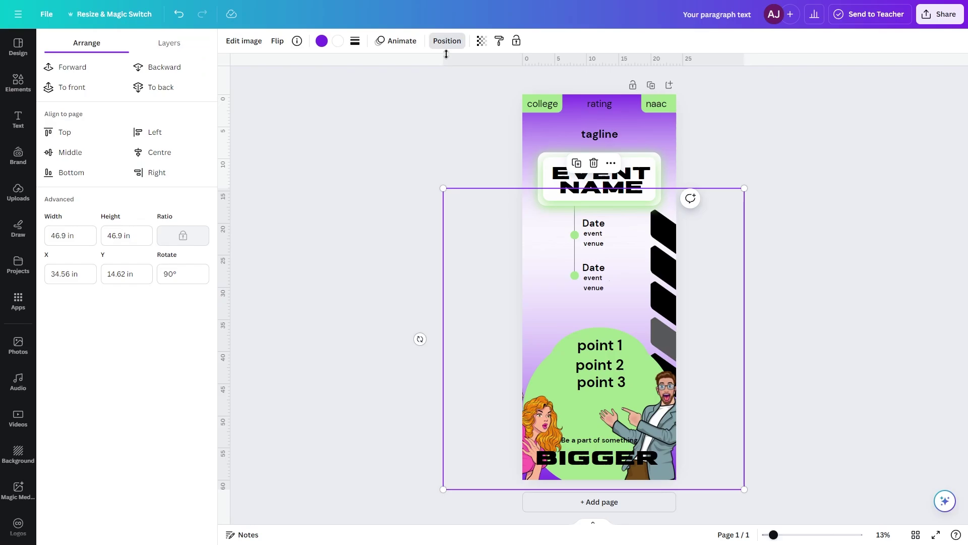
click(190, 49)
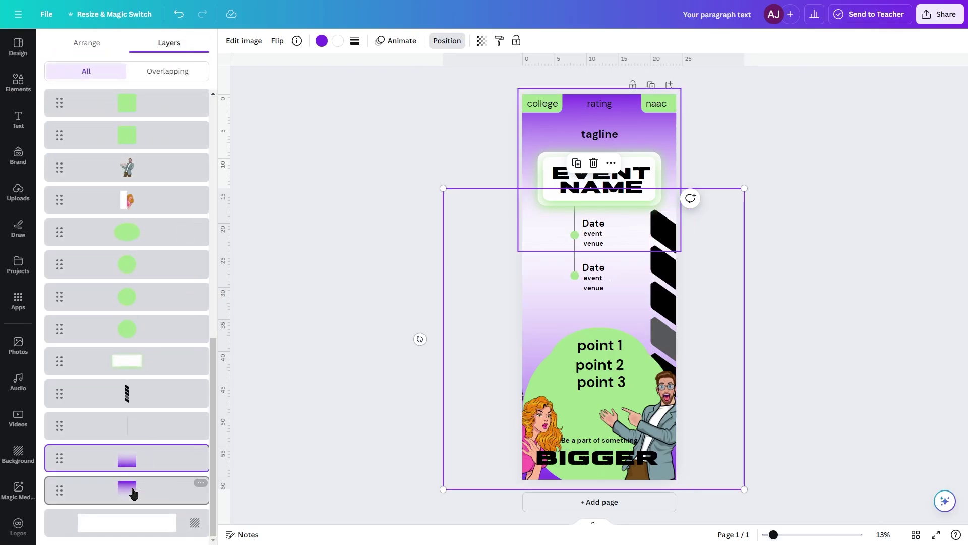
click(130, 528)
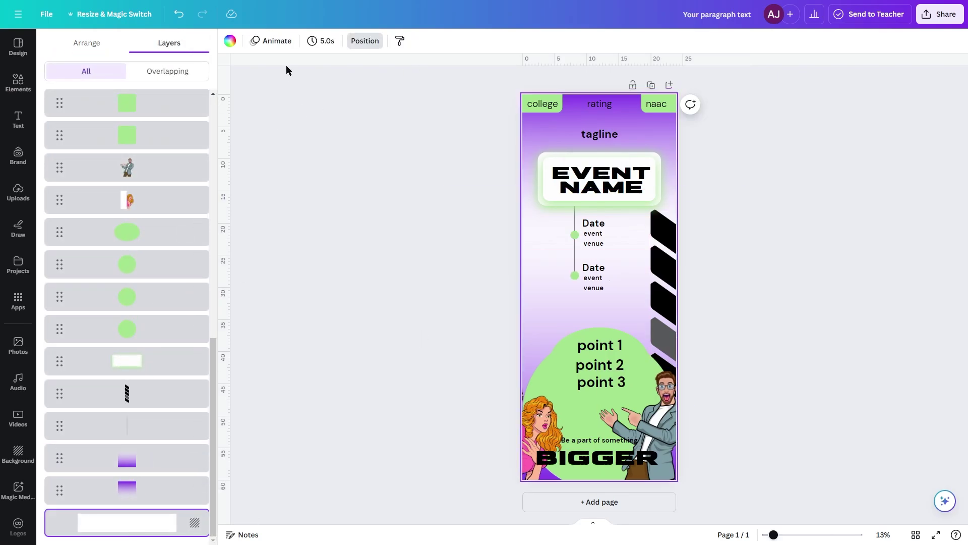
Set the page background to #7B44A4 sampled from the design with the eyedropper
click(230, 41)
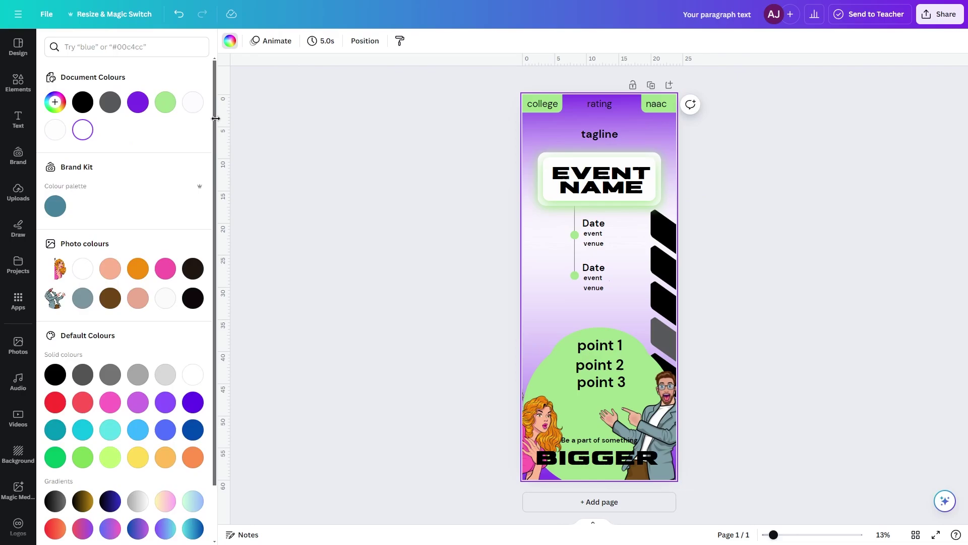
click(55, 102)
click(184, 230)
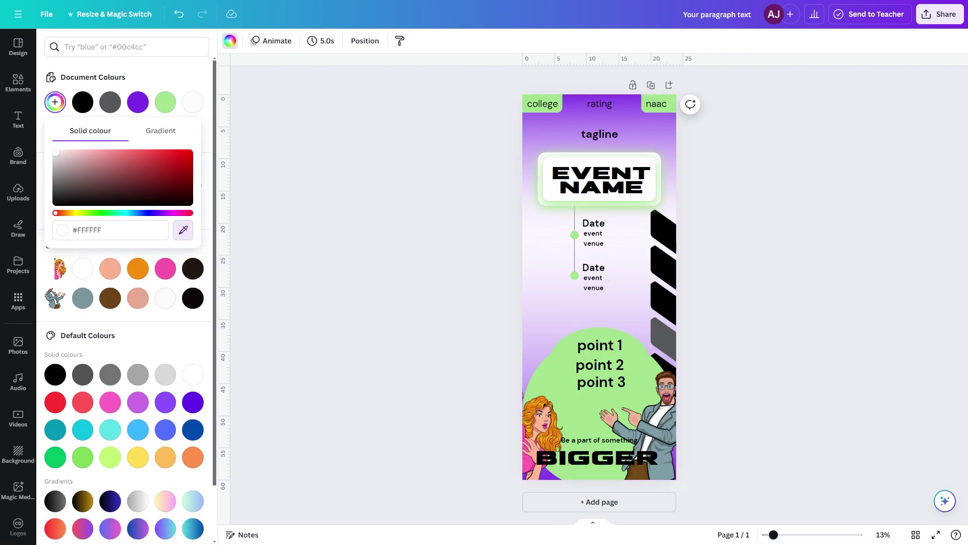
click(599, 114)
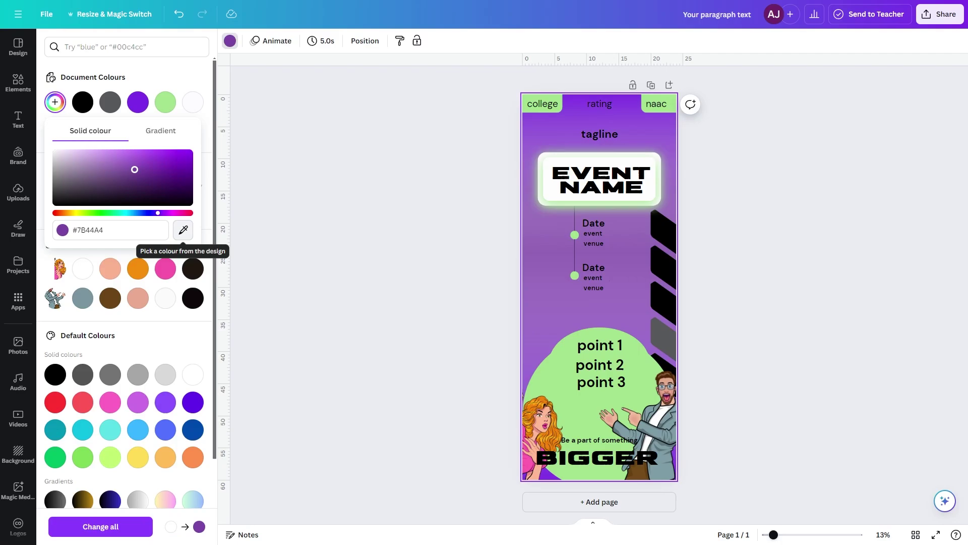
Recolour the top gradient to a lighter purple, #A069BA
click(558, 124)
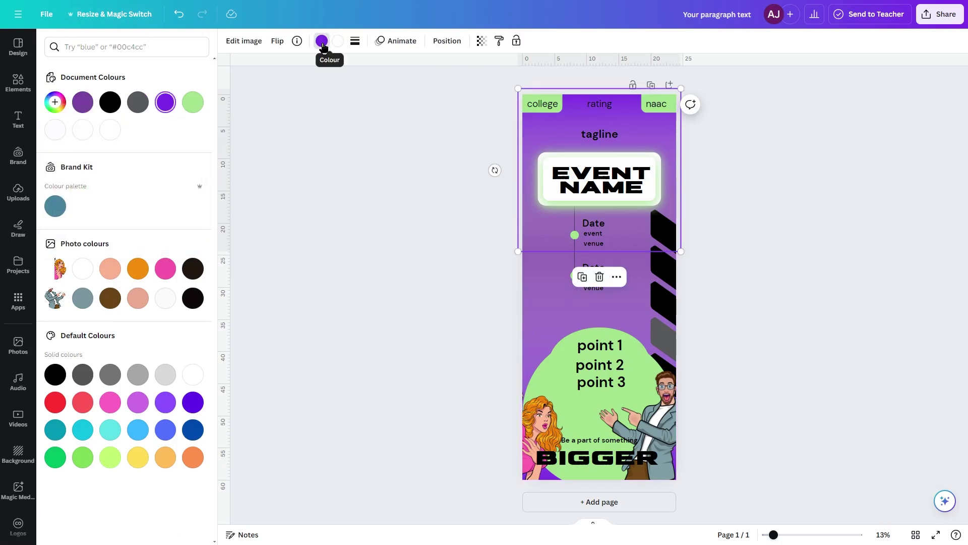
click(55, 102)
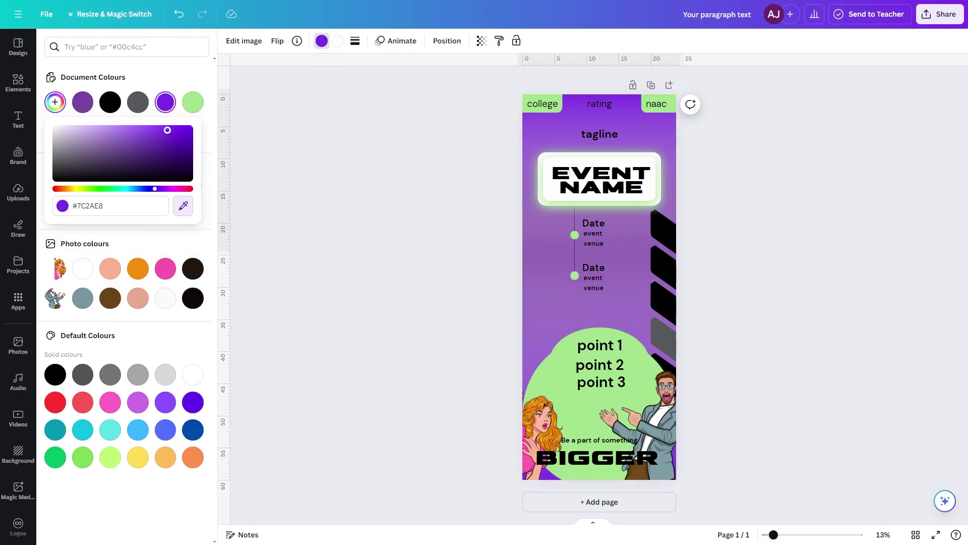
click(548, 222)
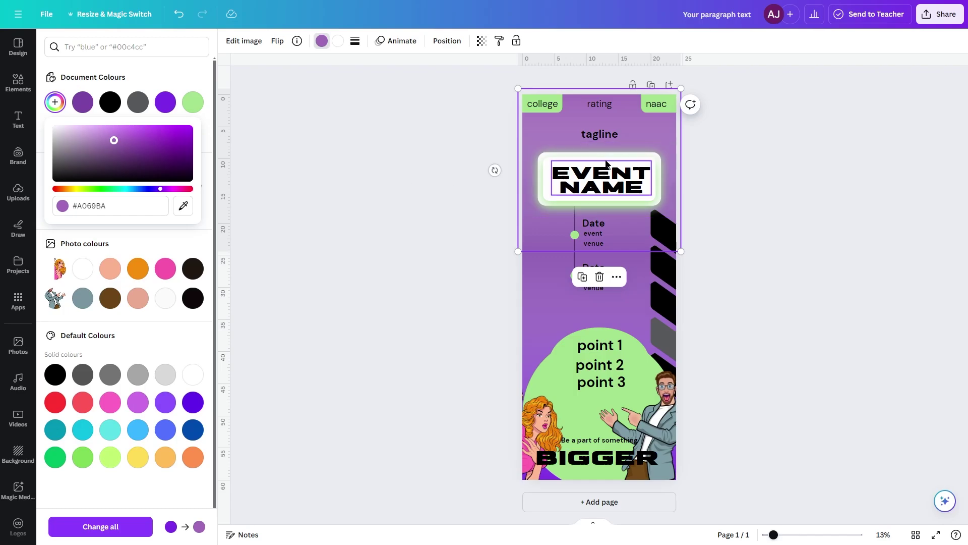
Give the EVENT NAME box a deep purple #6411A2 fill and purple glow
click(534, 172)
click(321, 40)
click(146, 108)
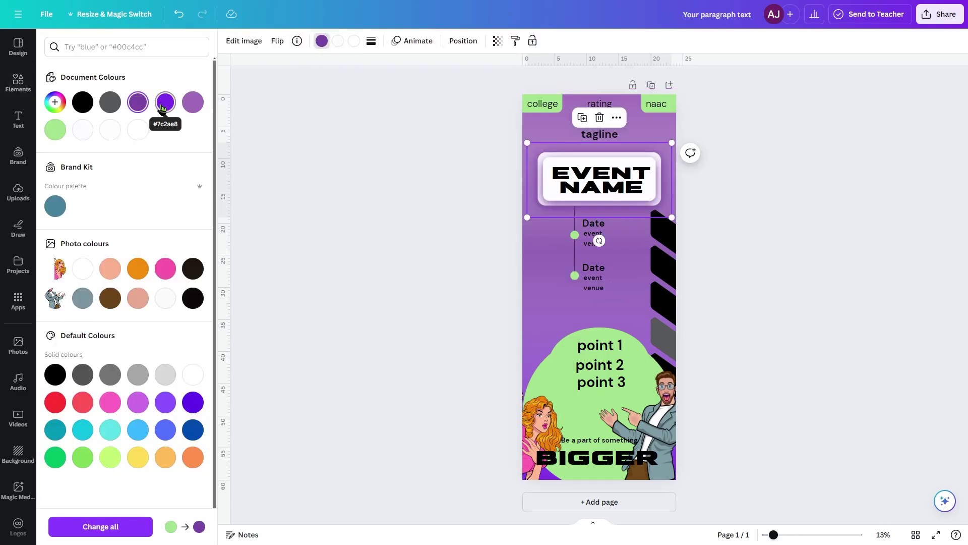
click(354, 40)
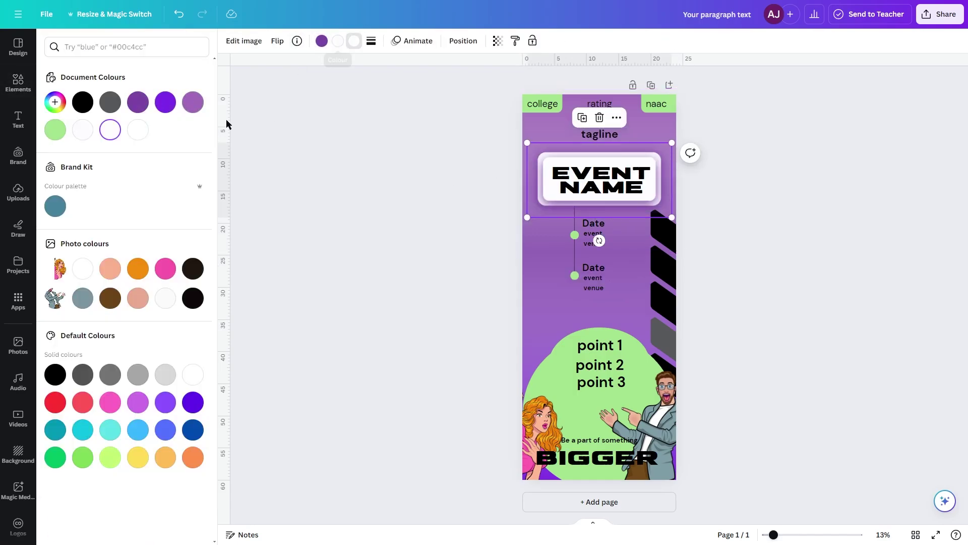
click(134, 109)
click(133, 110)
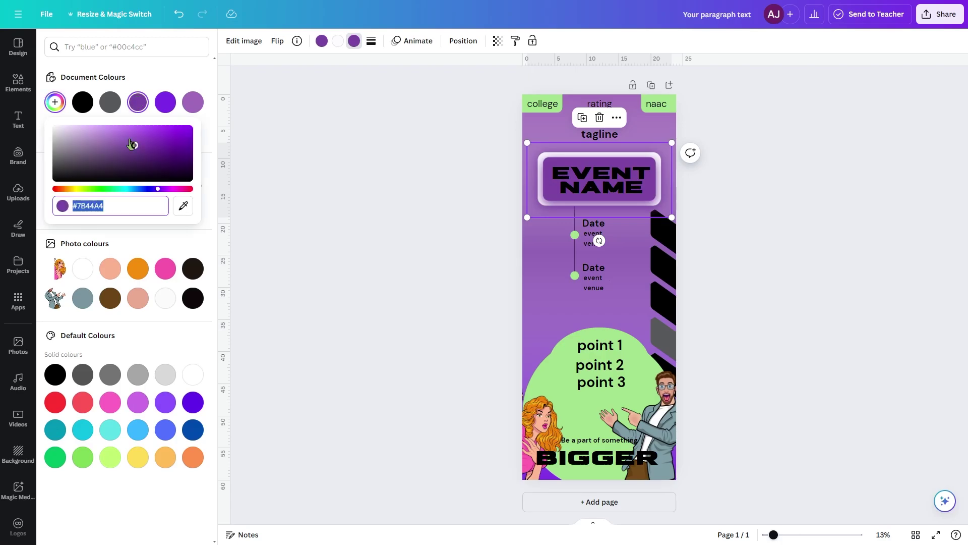
drag(134, 145, 180, 151)
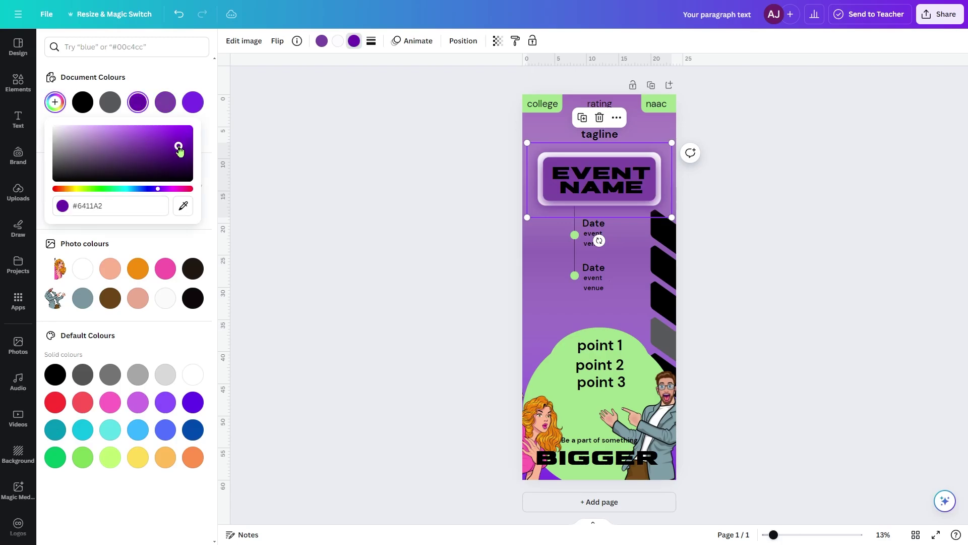
Make the EVENT NAME lettering white
click(611, 179)
click(376, 41)
click(809, 259)
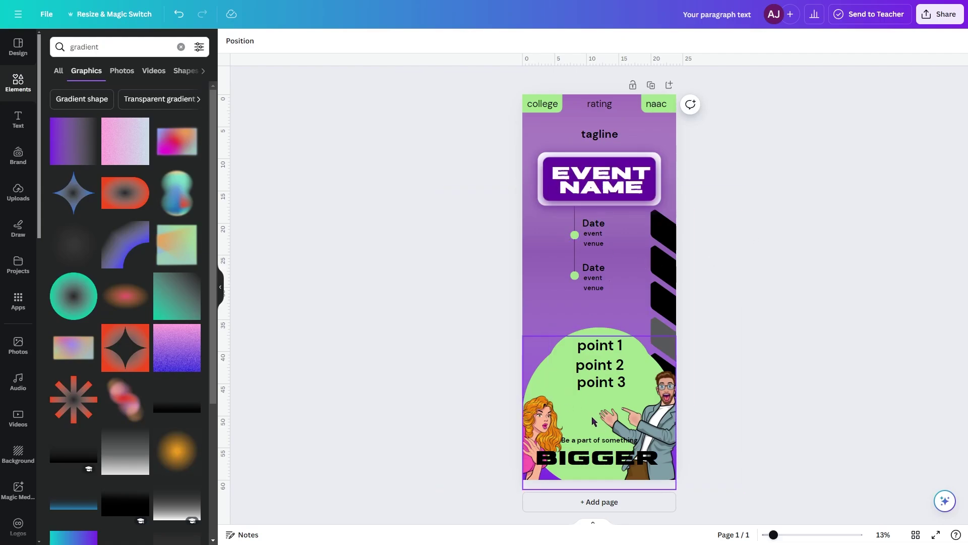
Recolour the green blob and the ellipse behind the points to purple shades
click(568, 383)
click(280, 41)
click(83, 130)
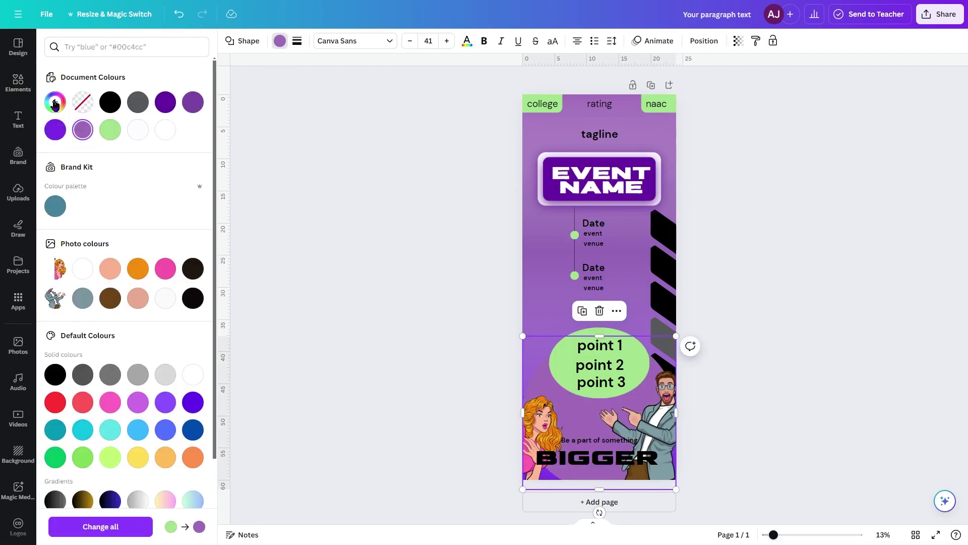
click(55, 102)
click(2, 249)
click(564, 365)
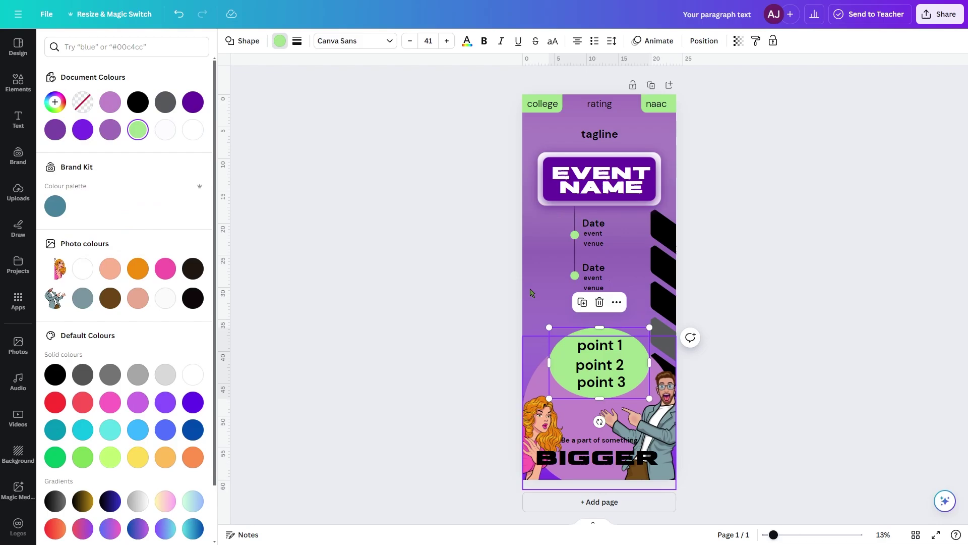
click(57, 103)
click(183, 230)
click(599, 198)
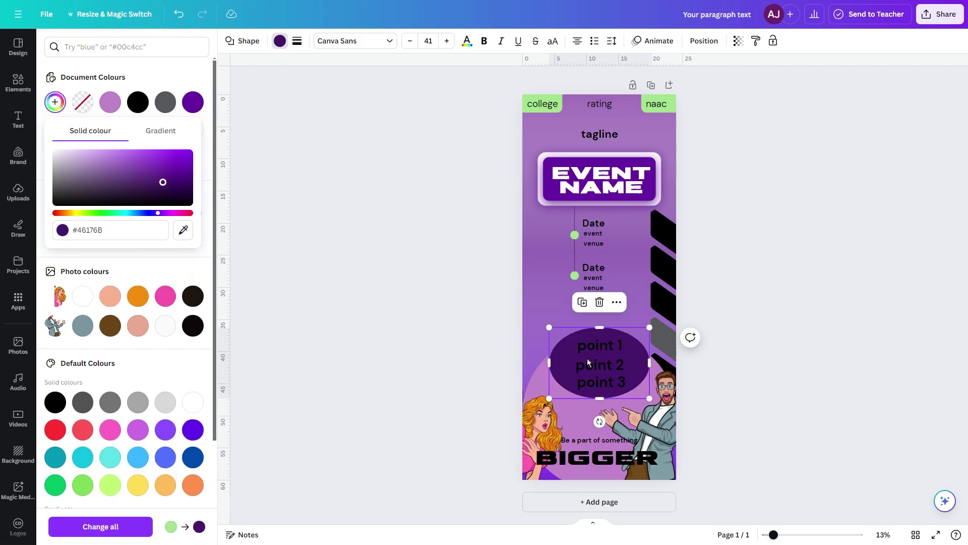
shift+click(590, 360)
Make the point 1–3 text white
shift+click(610, 369)
shift+click(609, 348)
click(375, 40)
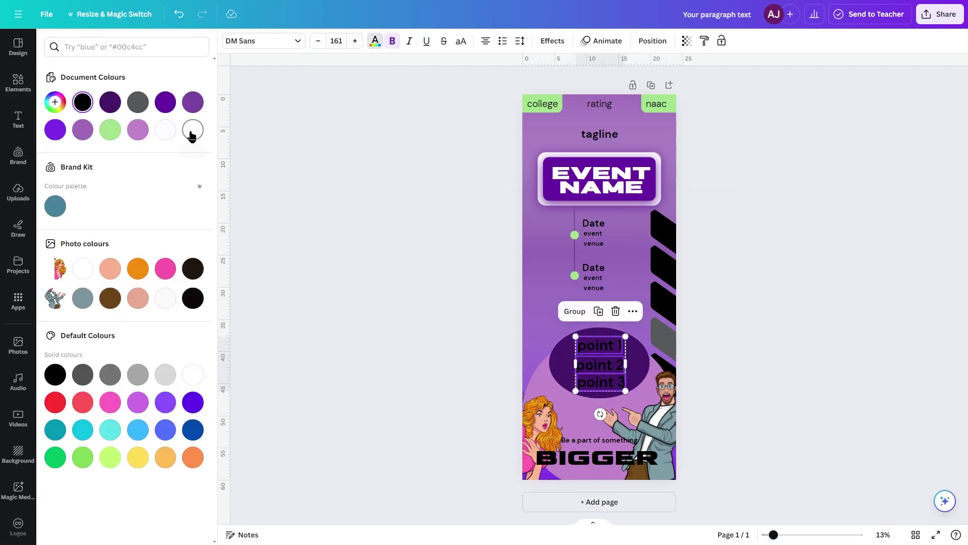
click(190, 132)
click(748, 332)
Turn both colours of the black-and-grey stripe graphic orange
click(669, 365)
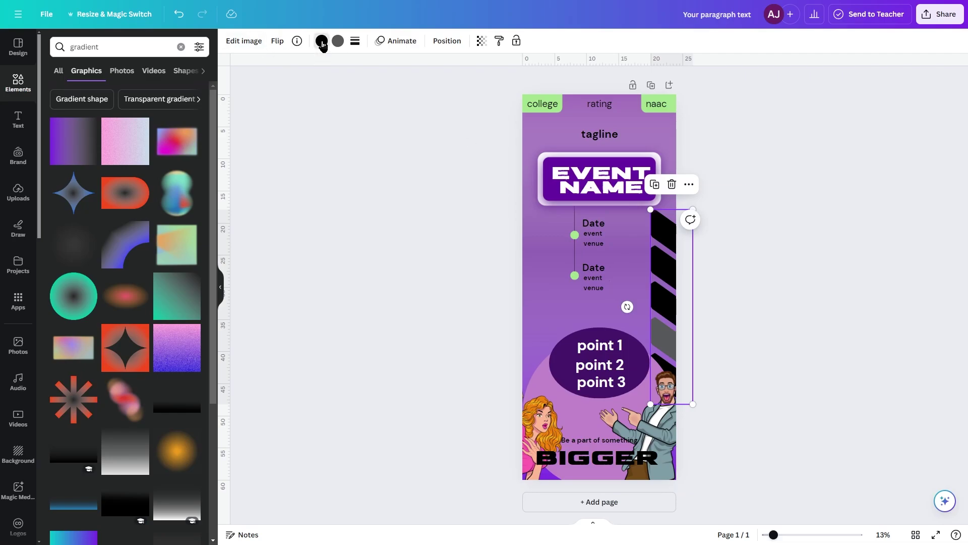
click(322, 40)
click(138, 269)
click(338, 41)
click(137, 268)
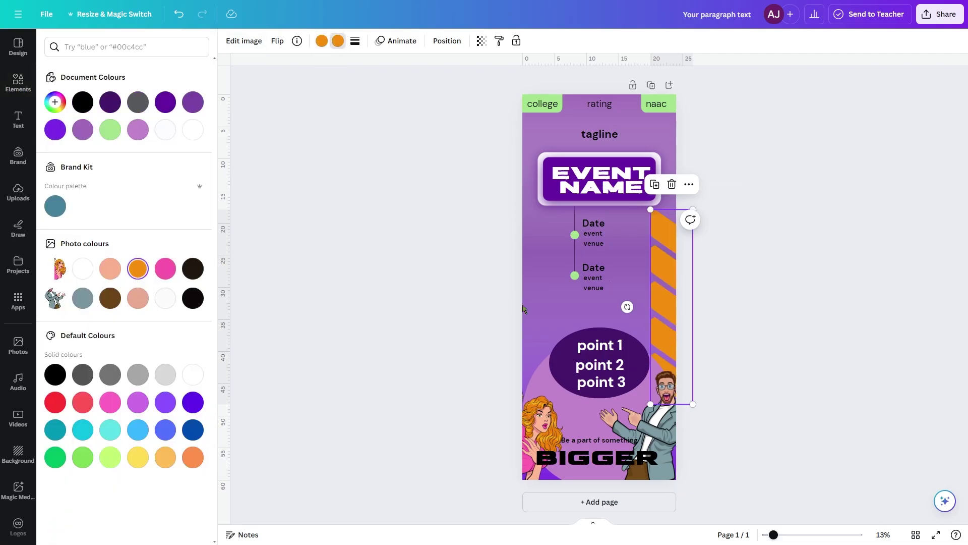
click(788, 271)
Make the tagline and both event labels light orange (#FFAA3E)
click(600, 134)
shift+click(593, 233)
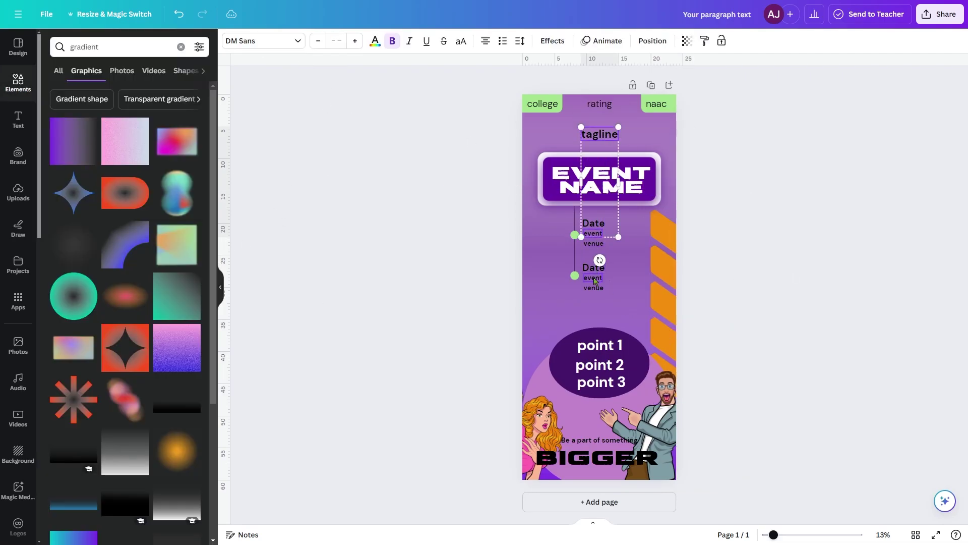
shift+click(593, 277)
click(375, 40)
click(126, 269)
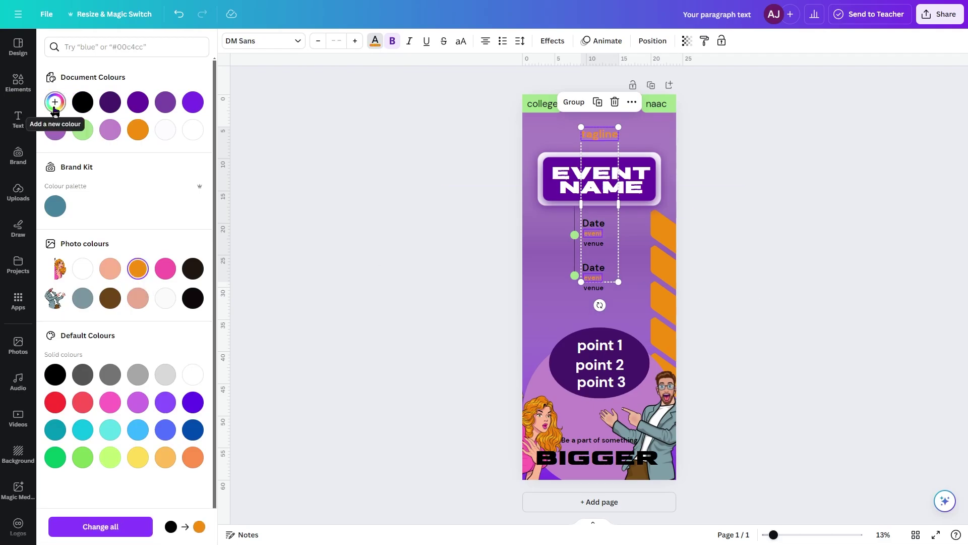
click(55, 102)
drag(183, 131, 156, 117)
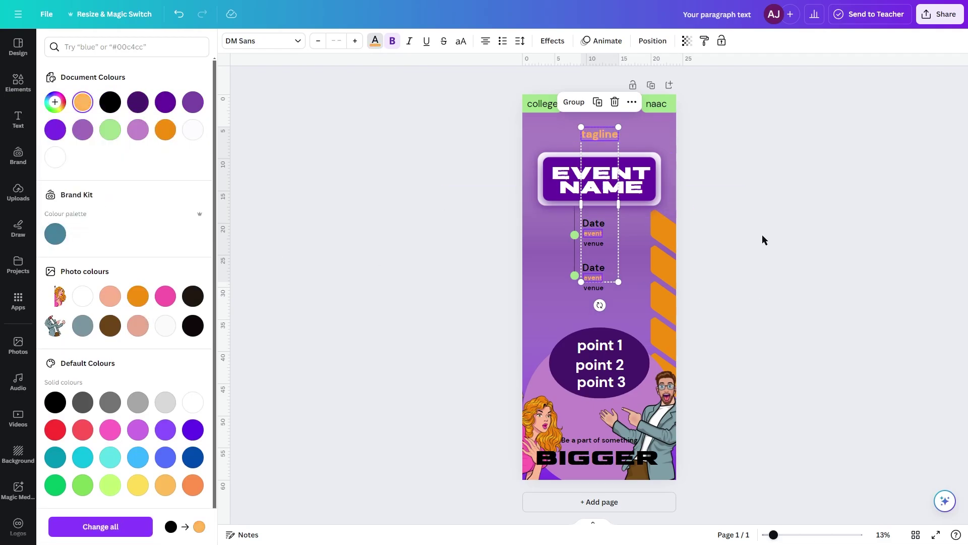
Turn the green timeline dots orange
click(575, 255)
click(280, 41)
click(165, 128)
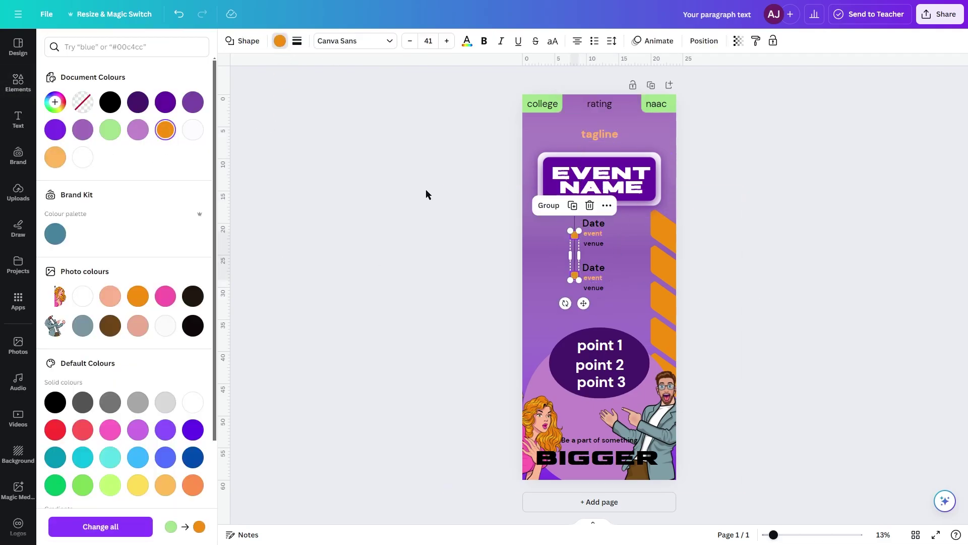
click(788, 230)
Recolour the college and naac tags lilac
click(562, 102)
shift+click(648, 102)
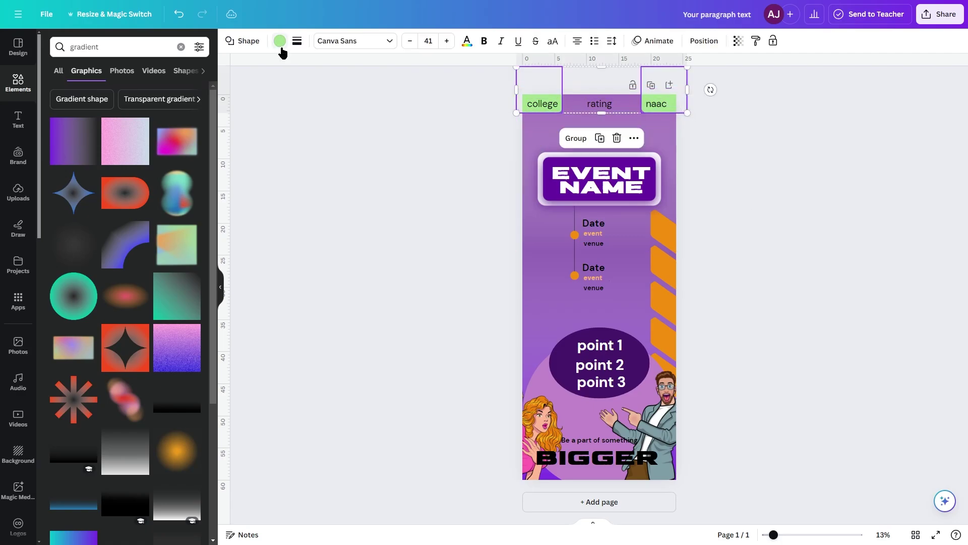
click(280, 42)
click(138, 131)
click(57, 100)
Turn the college and naac tags pale pink (#F9D1FF) and adjust the background graphics' colours
click(183, 230)
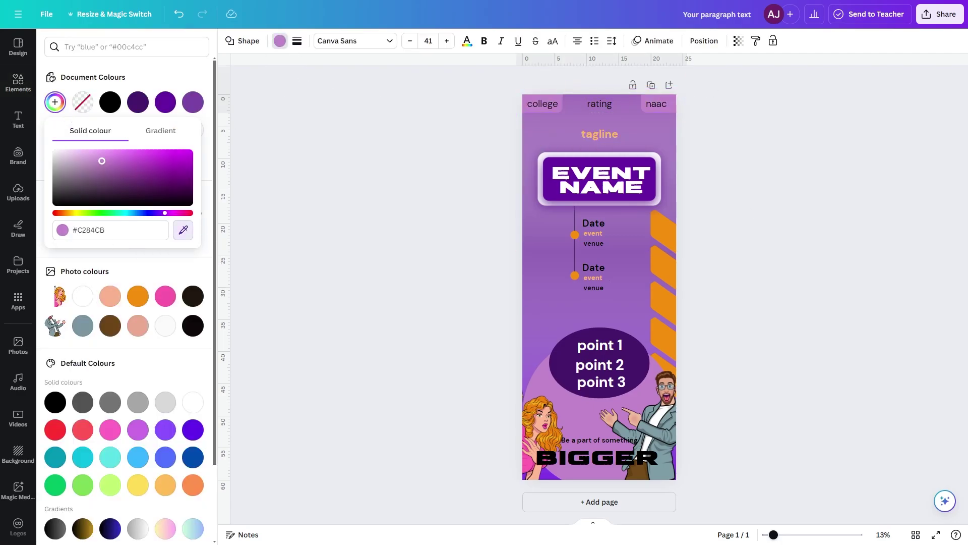
click(541, 177)
click(534, 324)
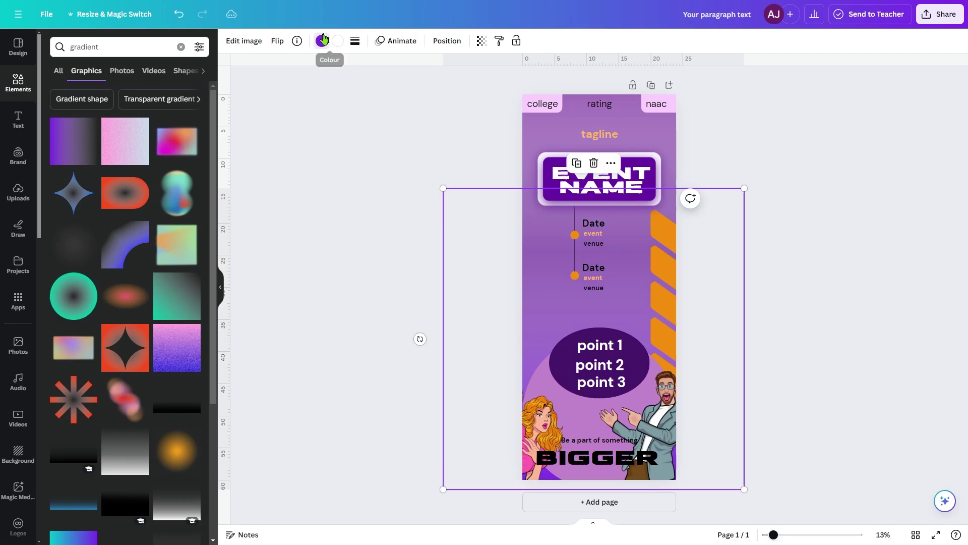
click(322, 40)
click(110, 102)
click(535, 129)
click(138, 130)
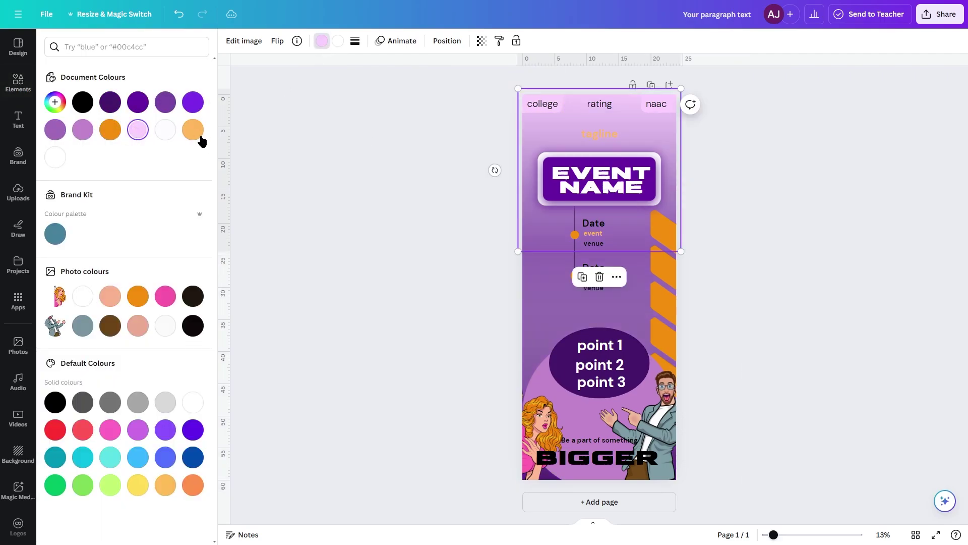
click(549, 300)
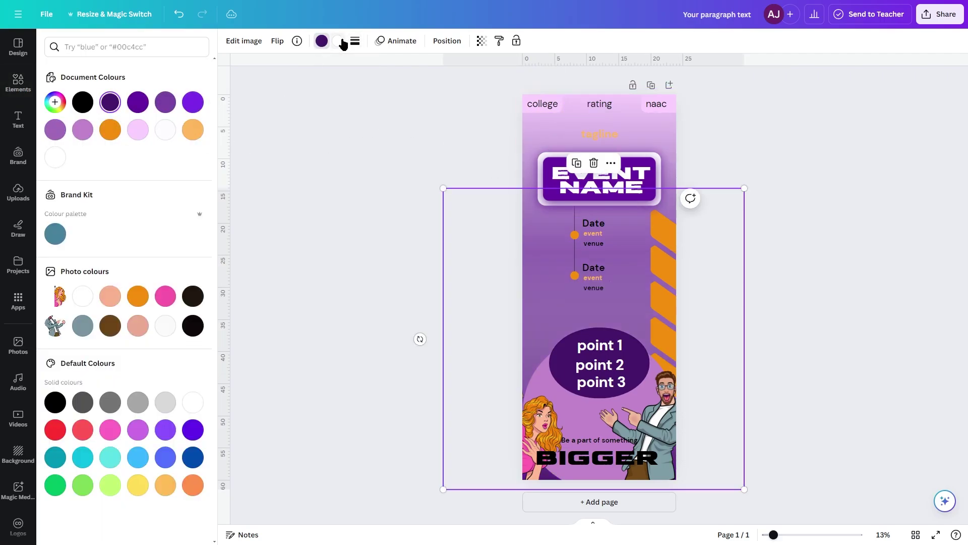
click(338, 41)
click(138, 130)
Apply brighter purple #7c2ae8 to the top gradient and move it slightly up
click(525, 106)
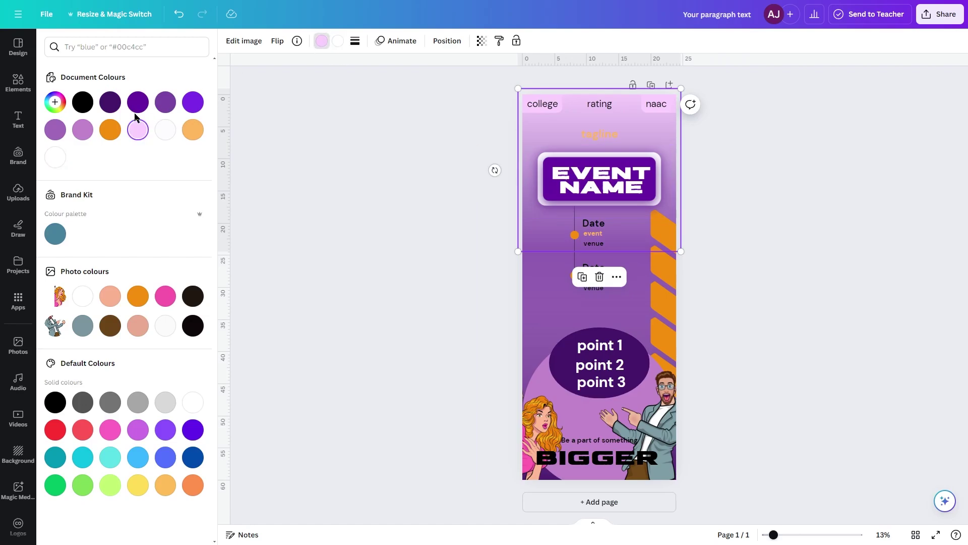
click(110, 102)
click(192, 102)
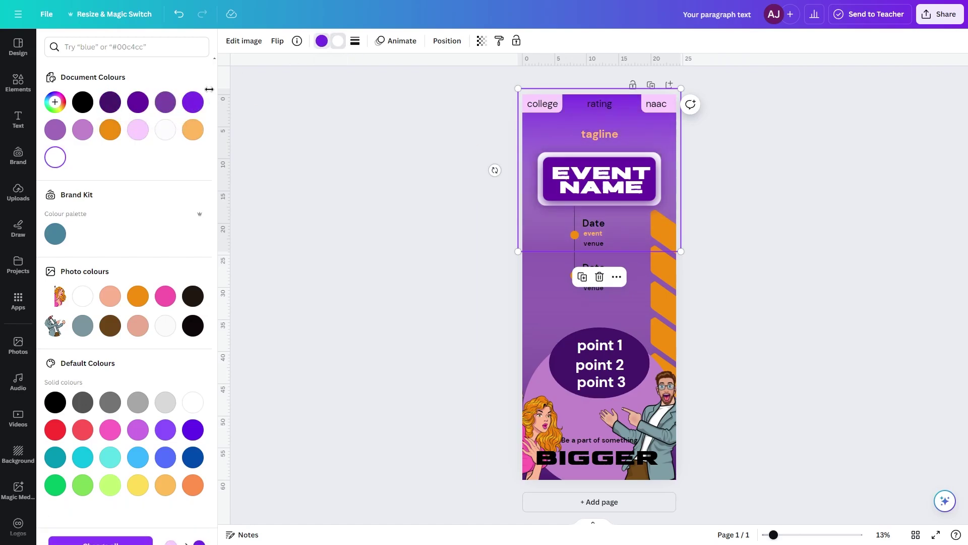
drag(649, 122, 652, 64)
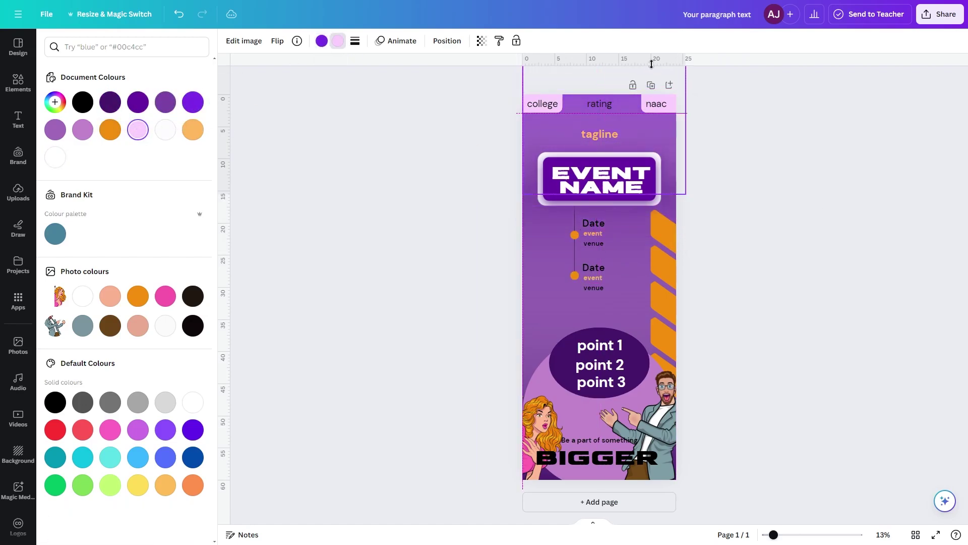
click(746, 195)
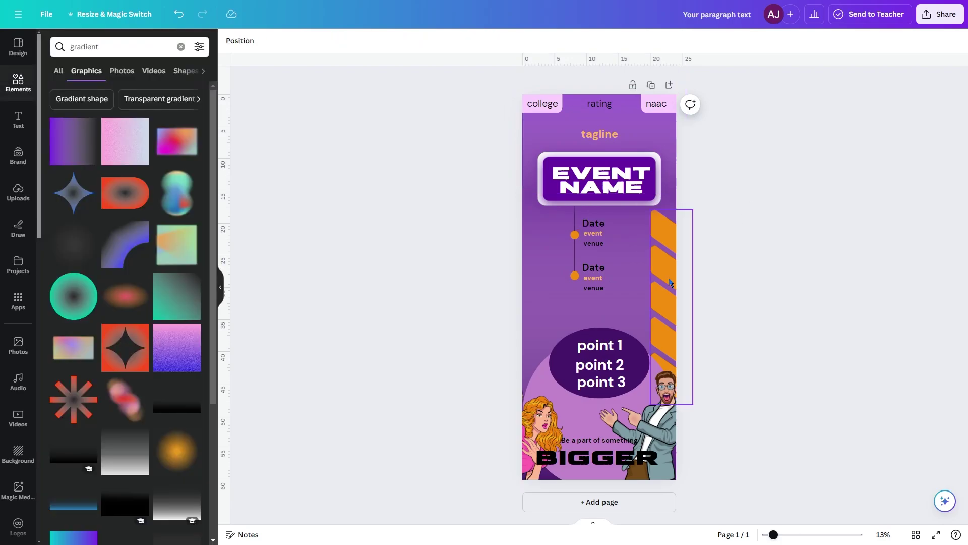
click(664, 232)
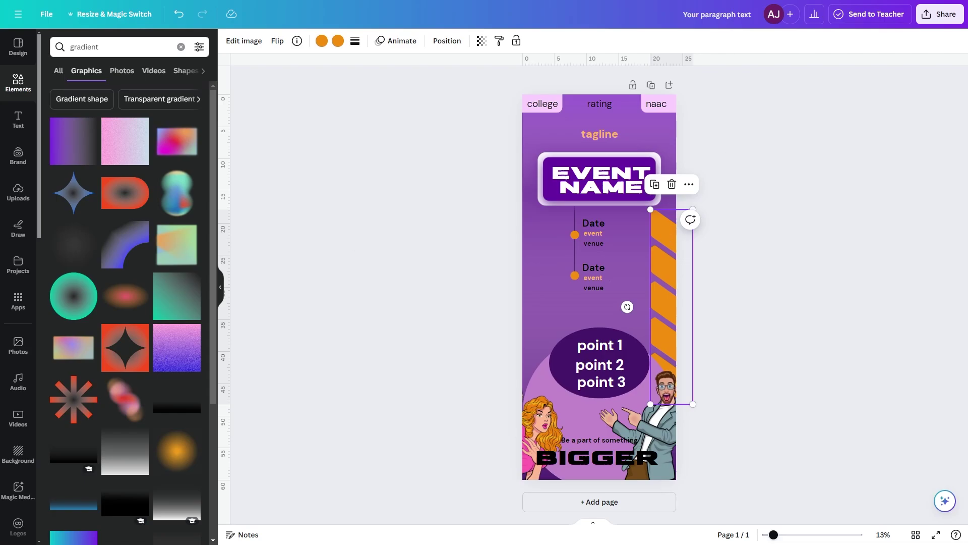
Make the BIGGER text white
click(587, 441)
click(376, 40)
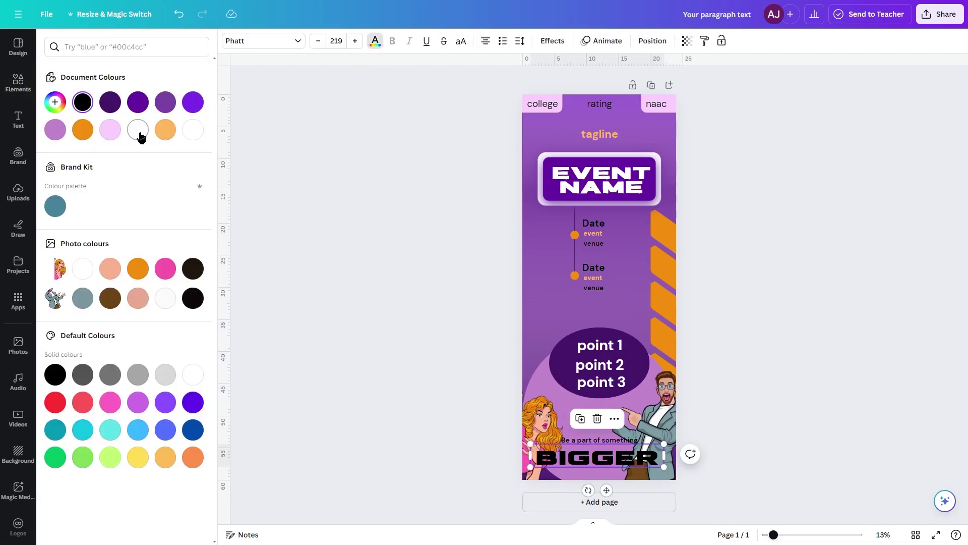
click(138, 130)
click(270, 209)
Rotate and nudge the man illustration and move the woman illustration up slightly
click(656, 434)
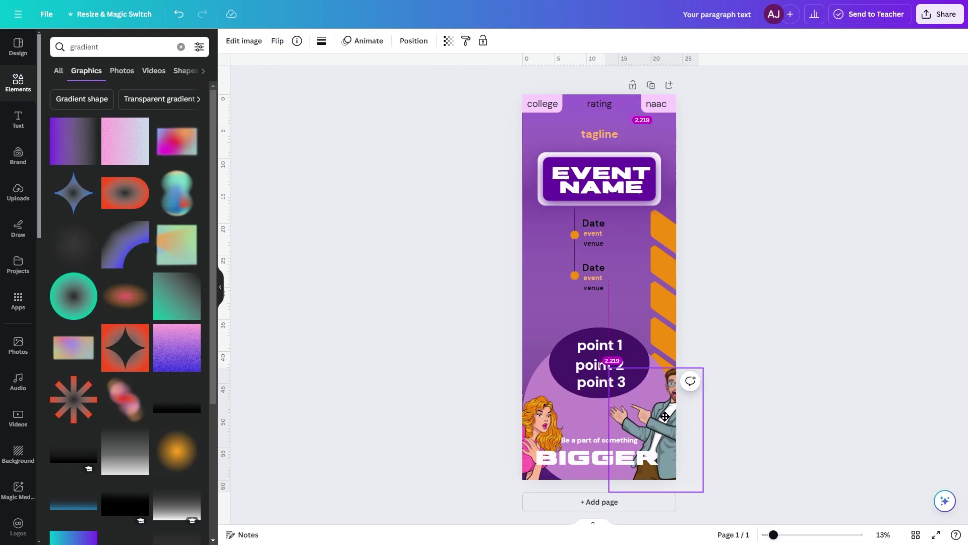
drag(648, 511, 665, 509)
drag(659, 444, 665, 441)
drag(541, 433, 541, 412)
click(692, 451)
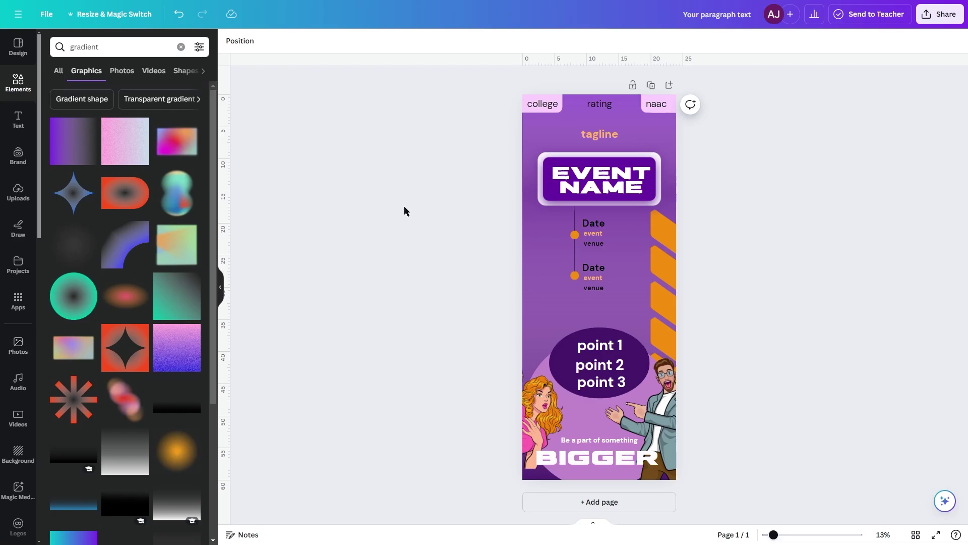
Thicken the vertical timeline line to weight 15
click(597, 273)
click(573, 261)
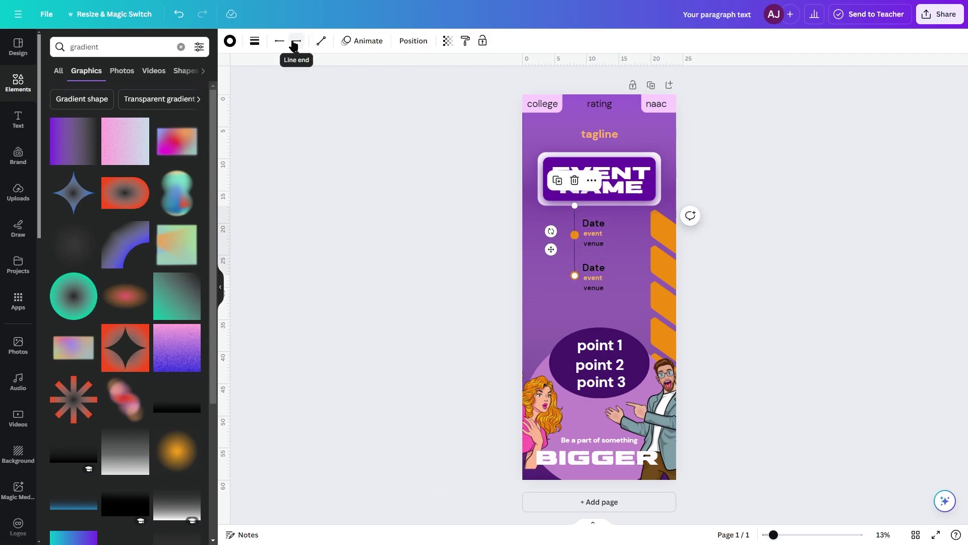
click(255, 41)
click(272, 131)
click(804, 284)
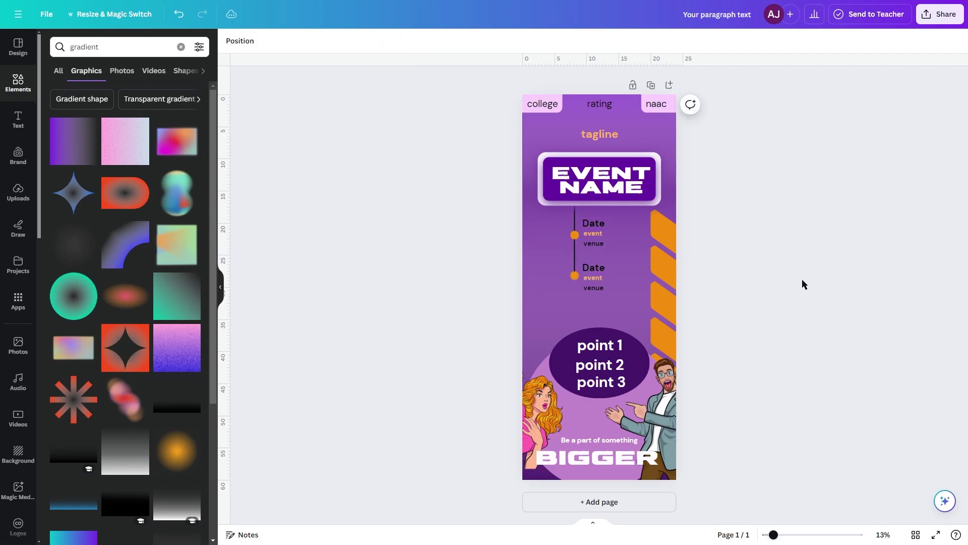
Make both Date groups' date, event and venue text white
click(594, 224)
shift+click(593, 283)
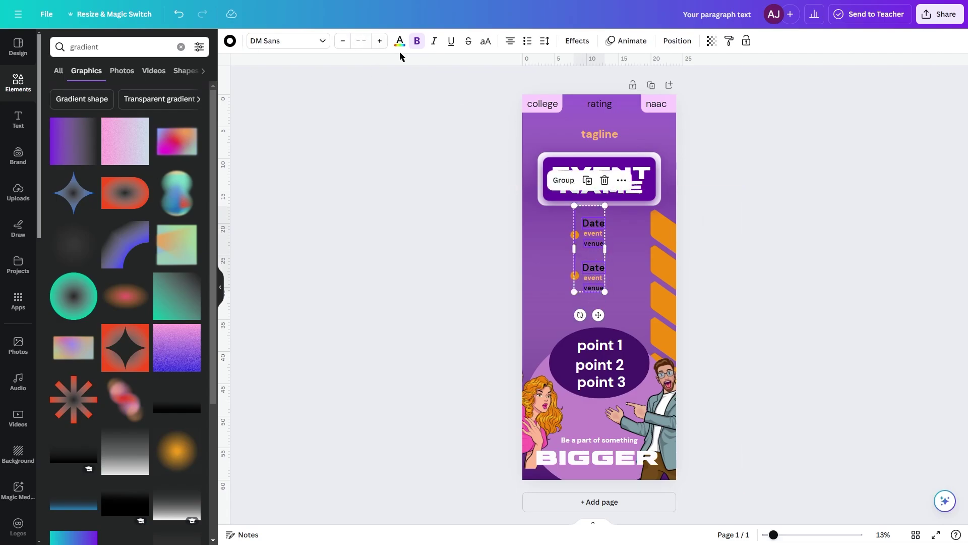
click(230, 41)
click(138, 130)
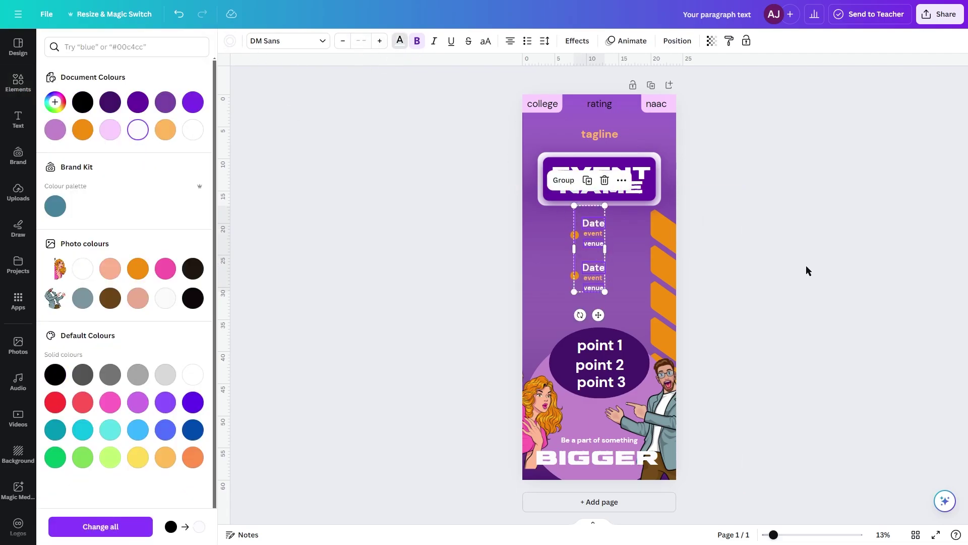
click(757, 255)
Set the orange stripe graphic's transparency to 33
click(667, 298)
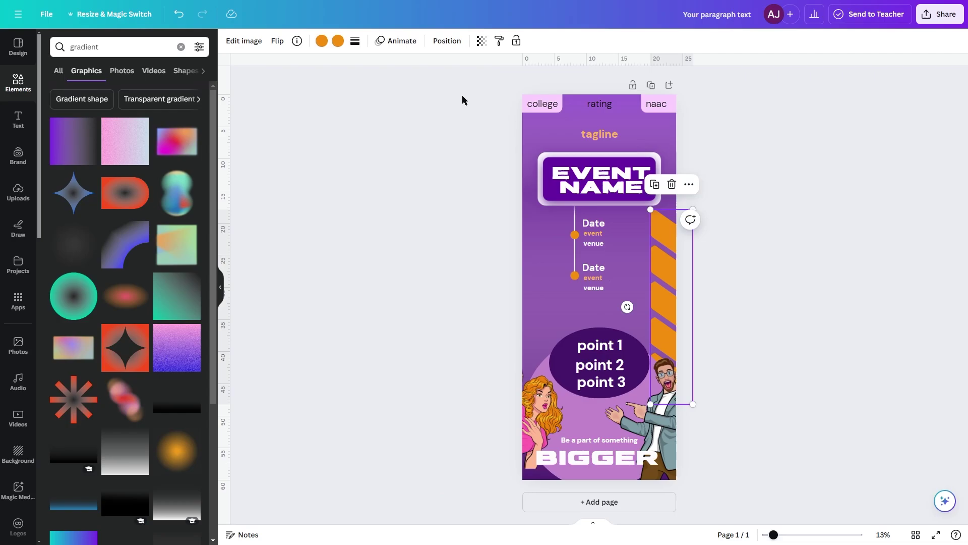
click(482, 41)
drag(449, 83, 410, 87)
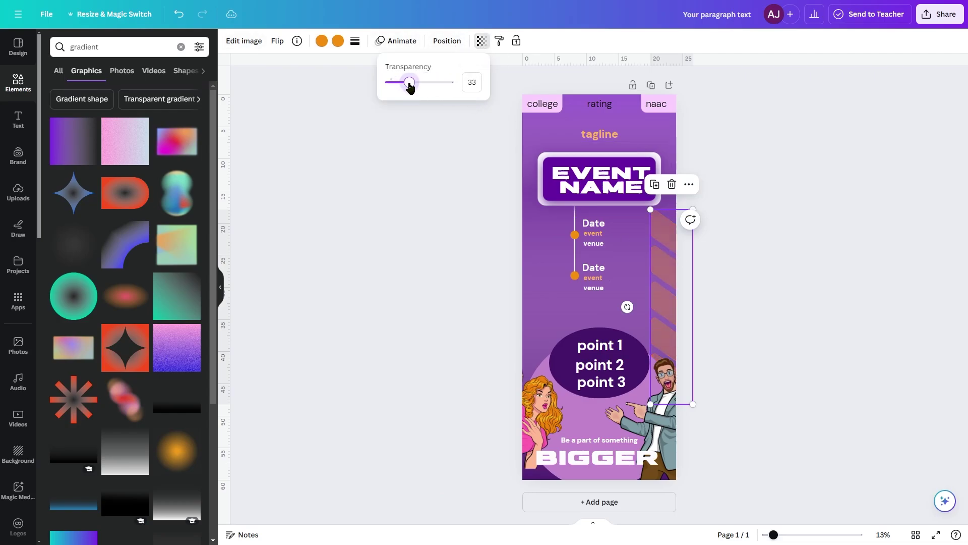
click(751, 210)
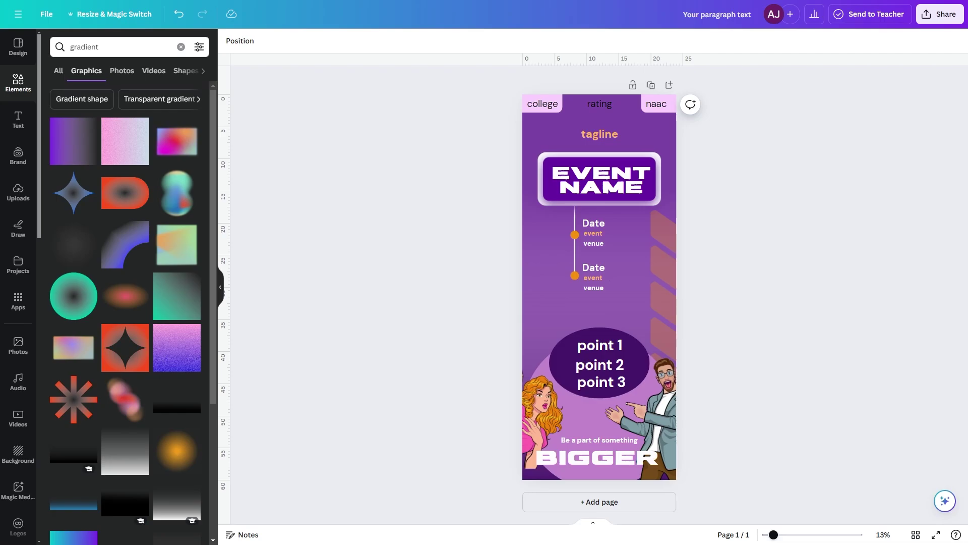
Send the light-purple gradient overlay back a layer, then select the EVENT NAME graphic
click(658, 136)
key(ctrl+v)
key(ctrl+[)
key(ctrl+[)
click(839, 208)
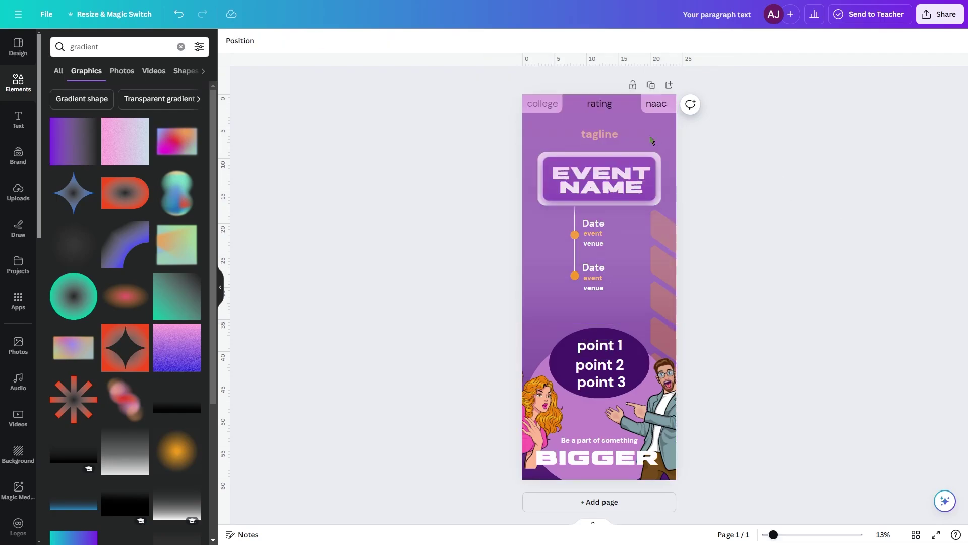
click(651, 138)
key(ctrl+[)
key(ctrl+[)
key(ctrl+[)
key(ctrl+[)
key(ctrl+[)
click(600, 179)
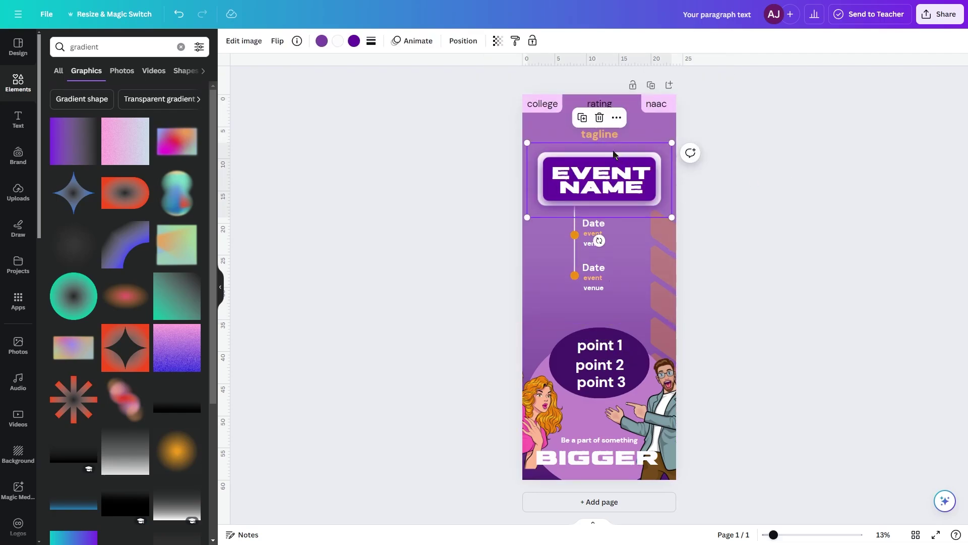
click(354, 41)
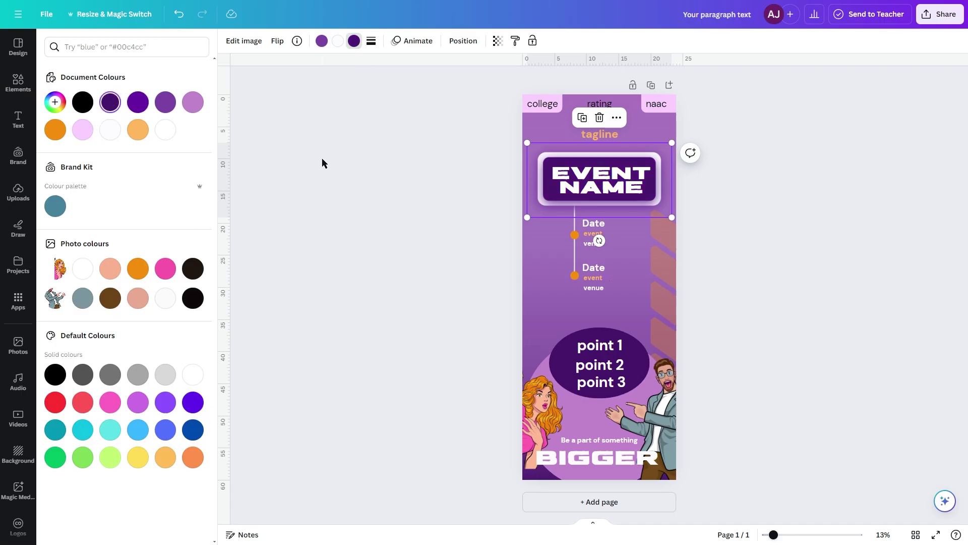